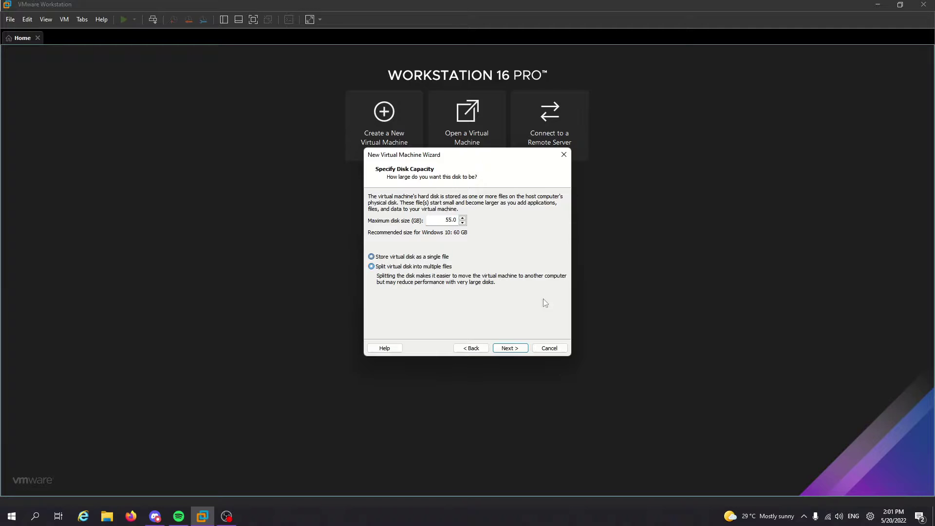
# Finish creating the virtual machine with a 55 GB disk, and allocate it 2 GB of memory and 4 processors.
pyautogui.click(509, 348)
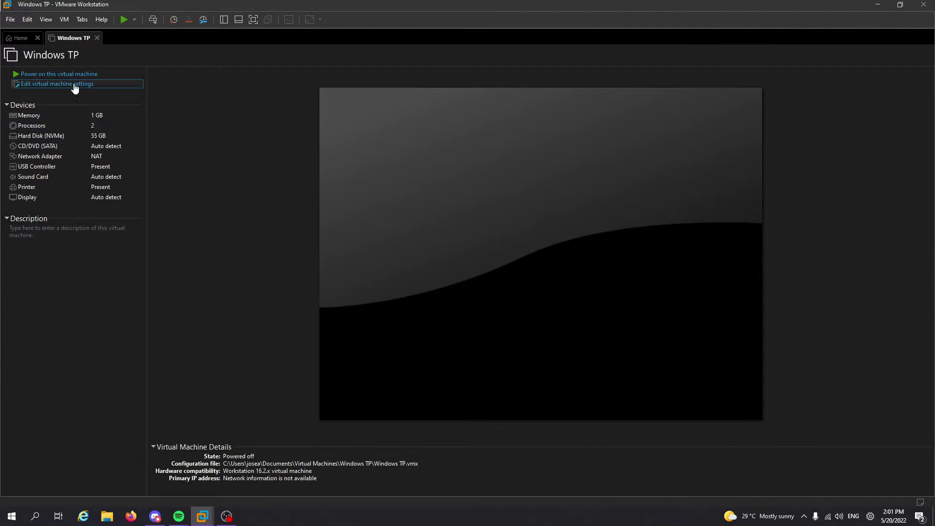
pyautogui.click(74, 85)
pyautogui.moveTo(483, 217); pyautogui.dragTo(483, 210)
pyautogui.click(347, 132)
pyautogui.click(565, 133)
pyautogui.click(547, 147)
pyautogui.click(548, 421)
# Attach the 6.4.9841.0 client-enterprise ISO image from the Descargas folder to the virtual machine's CD/DVD drive.
pyautogui.click(57, 84)
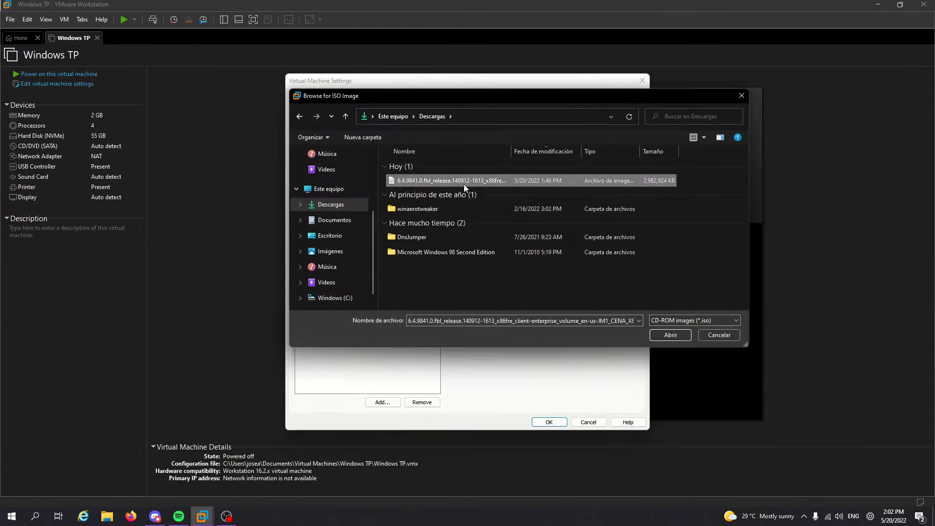
pyautogui.doubleClick(456, 181)
pyautogui.click(549, 422)
# Power on the virtual machine to its firmware and set the BIOS system date back to an earlier year.
pyautogui.click(134, 19)
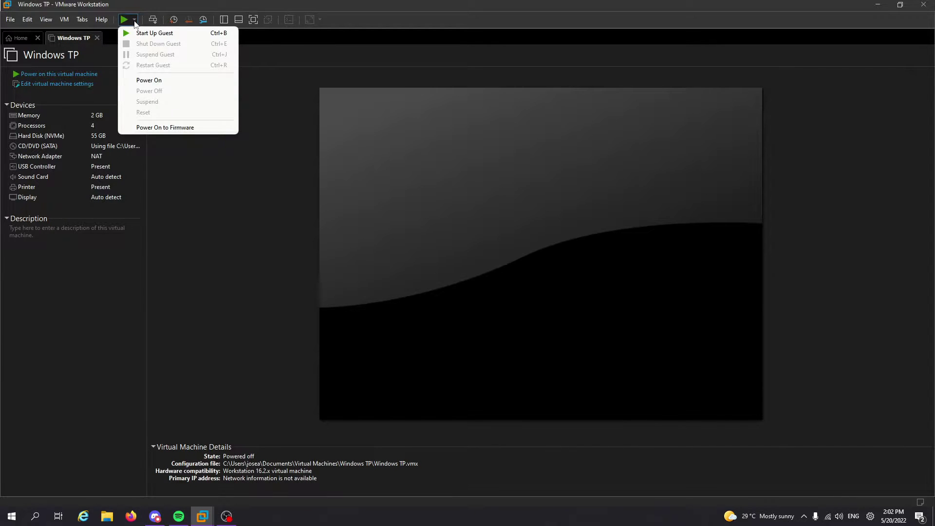
pyautogui.click(165, 127)
pyautogui.press('Tab')
pyautogui.press('Tab')
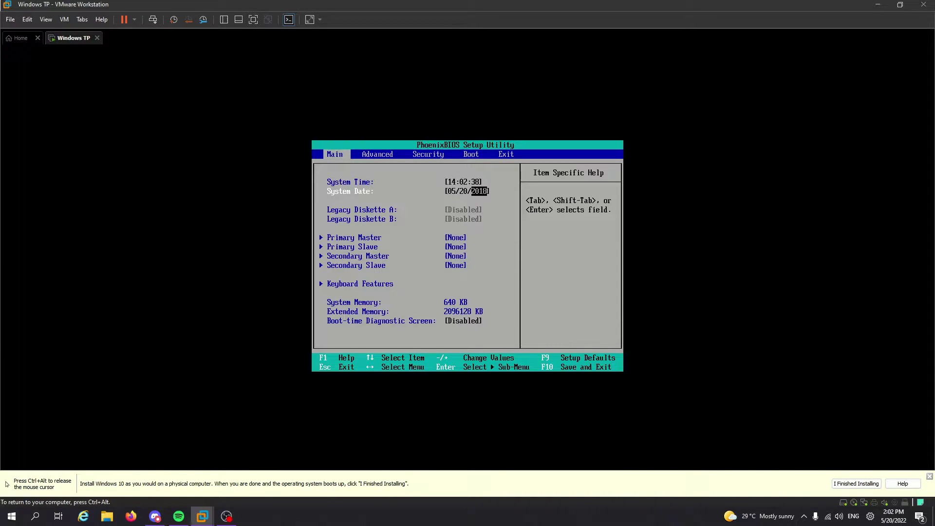
pyautogui.press('Tab')
# Exit the BIOS setup, saving the configuration changes, and let the machine boot the installer.
pyautogui.press('Left')
pyautogui.press('Return')
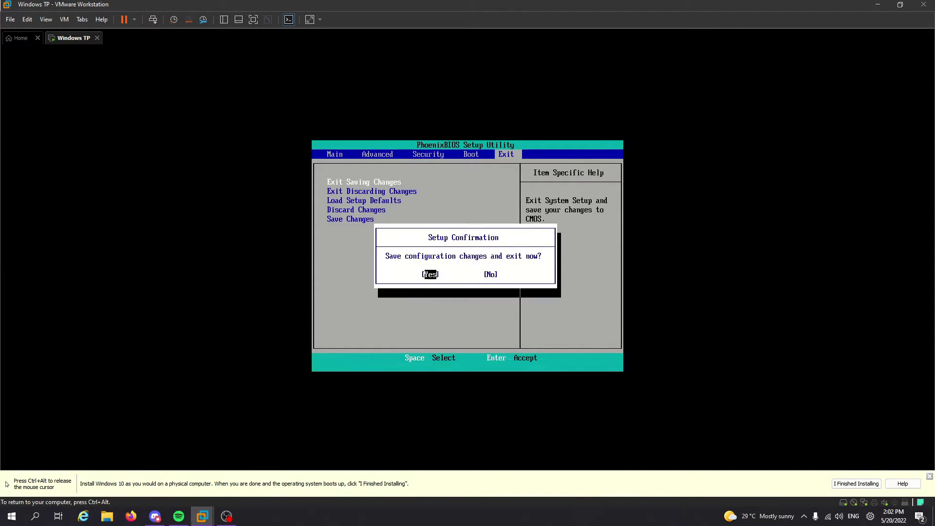
pyautogui.press('Return')
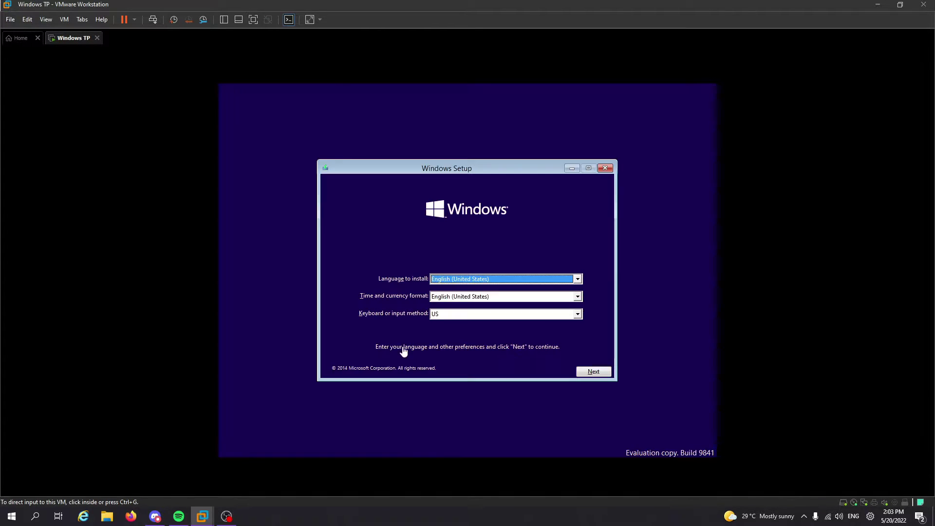
# Choose a different regional time and currency format in Windows Setup.
pyautogui.click(578, 314)
pyautogui.click(578, 315)
pyautogui.click(578, 297)
pyautogui.click(381, 300)
pyautogui.click(475, 297)
pyautogui.scroll(-4, 480, 322)
pyautogui.scroll(9, 480, 322)
pyautogui.scroll(20, 480, 321)
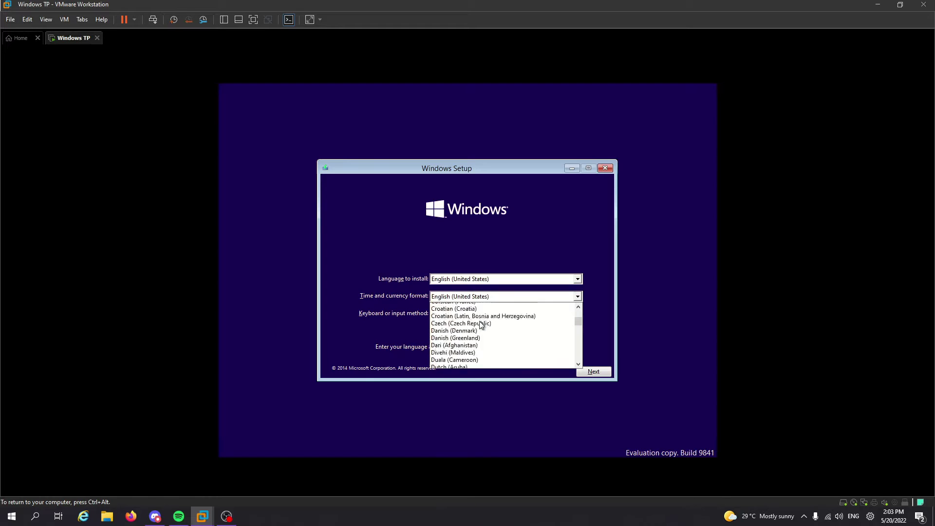
pyautogui.scroll(-10, 481, 321)
pyautogui.moveTo(577, 319); pyautogui.dragTo(576, 352)
pyautogui.click(481, 364)
# Review the keyboard or input methods and continue with the Windows installation.
pyautogui.click(569, 317)
pyautogui.scroll(-7, 524, 344)
pyautogui.click(352, 319)
pyautogui.press('Return')
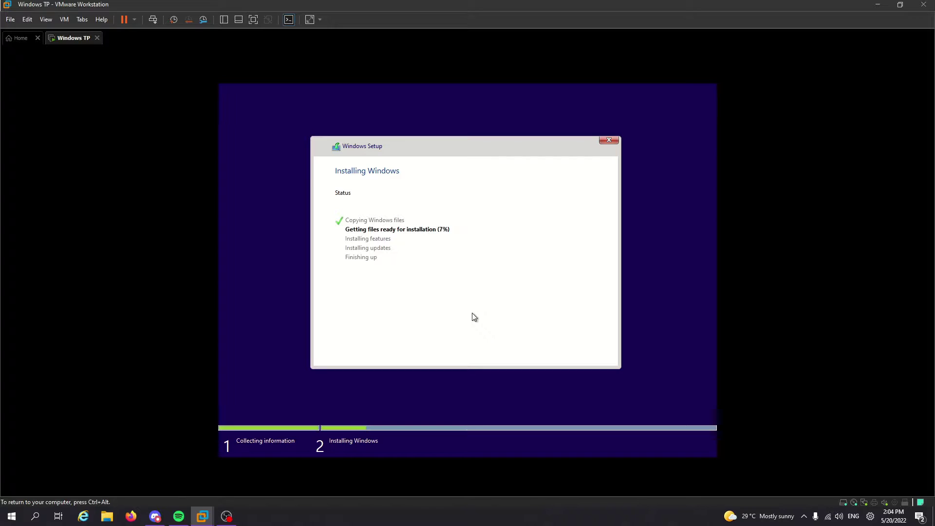
pyautogui.hotkey('ctrl', 'alt')
pyautogui.hotkey('alt', 'Tab')
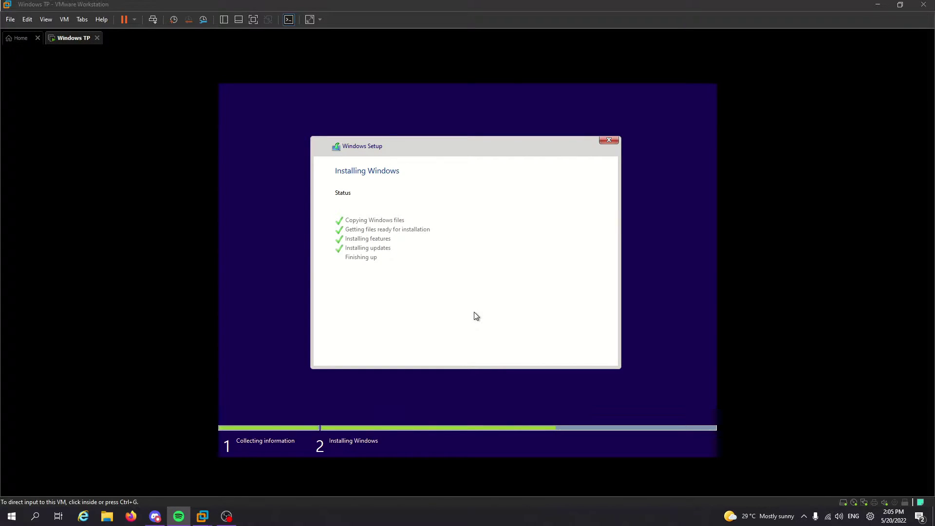
pyautogui.click(476, 317)
pyautogui.click(583, 354)
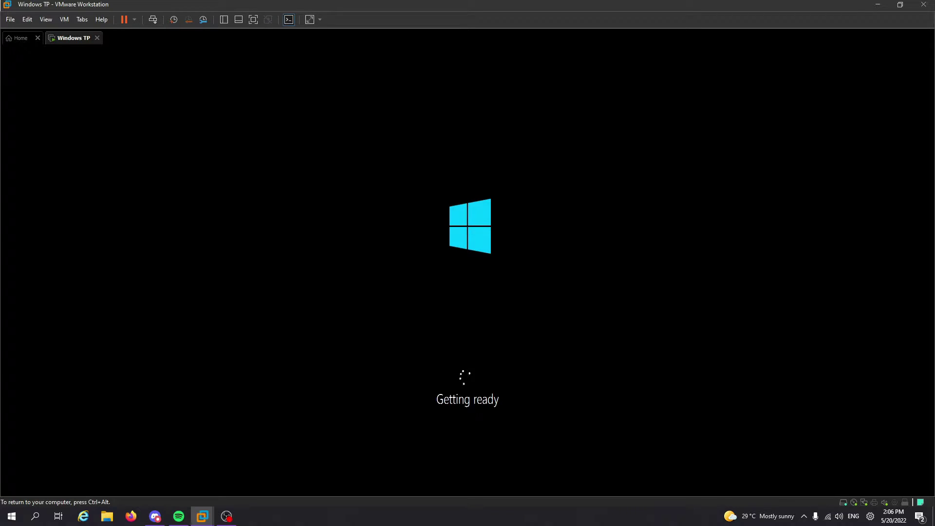
pyautogui.hotkey('ctrl', 'alt')
pyautogui.hotkey('alt', 'Tab')
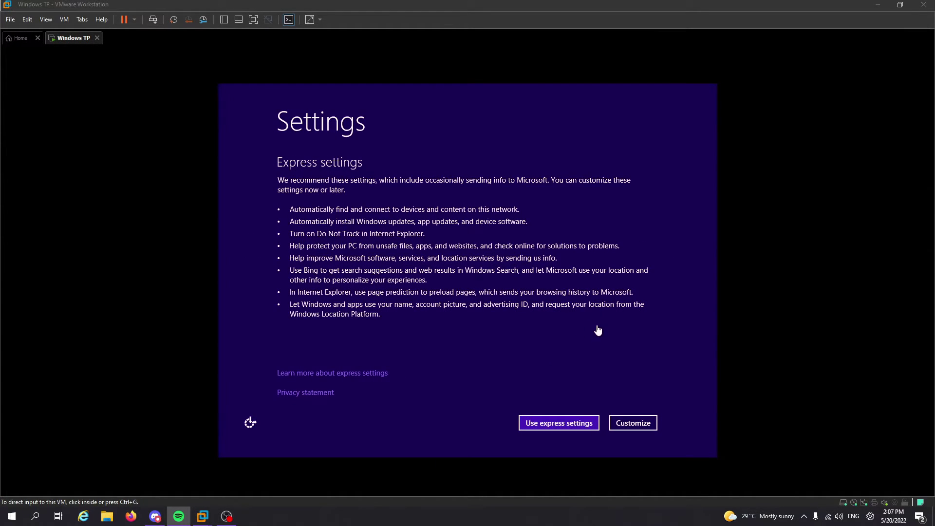
# Customize the initial Windows settings instead of using express settings, continuing through the update, privacy and information pages.
pyautogui.click(624, 422)
pyautogui.click(336, 236)
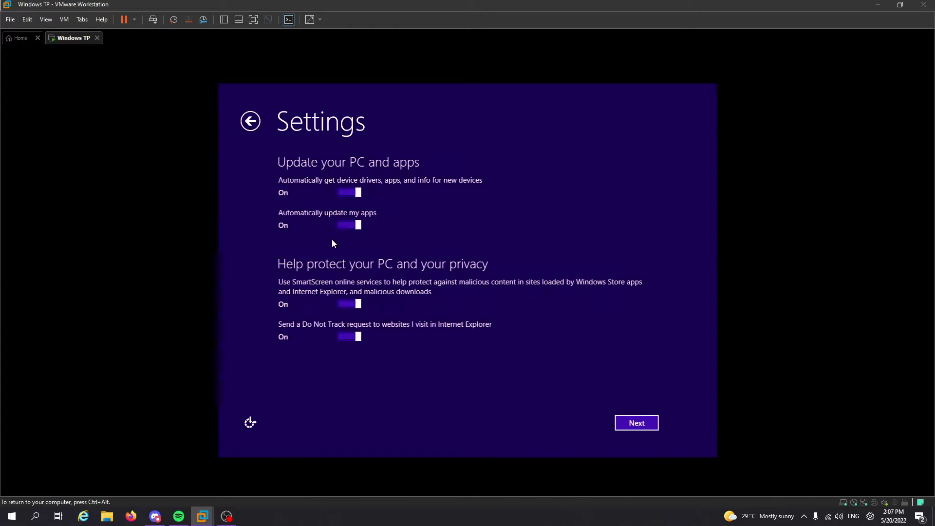
pyautogui.click(635, 422)
pyautogui.click(631, 424)
pyautogui.click(631, 422)
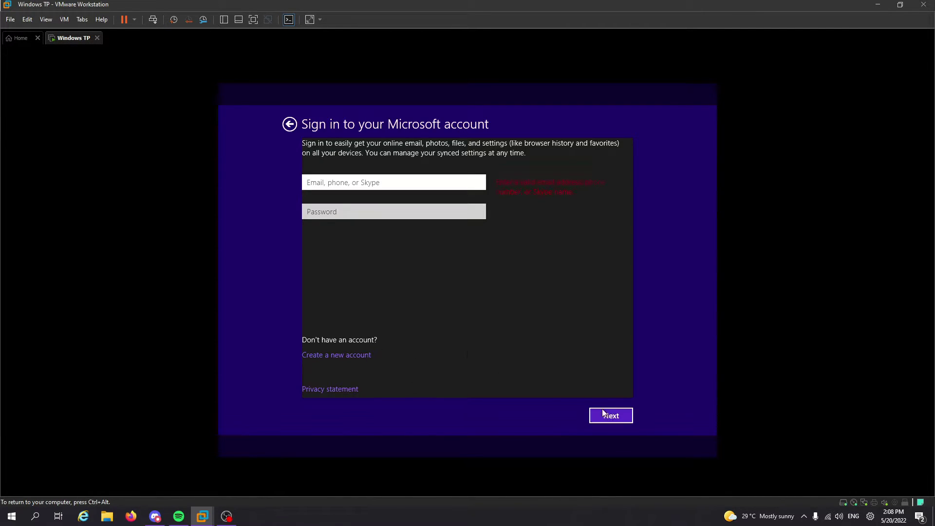
# Bypass the Microsoft account sign-in and create a local account, entering the user's name.
pyautogui.click(341, 354)
pyautogui.click(614, 423)
pyautogui.write('Juan')
pyautogui.click(635, 422)
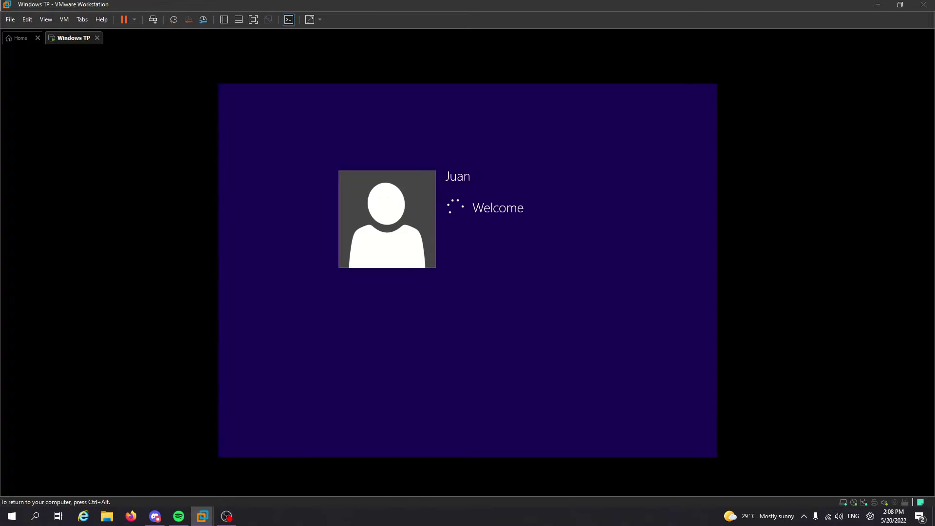
pyautogui.hotkey('ctrl', 'alt')
pyautogui.hotkey('alt', 'Tab')
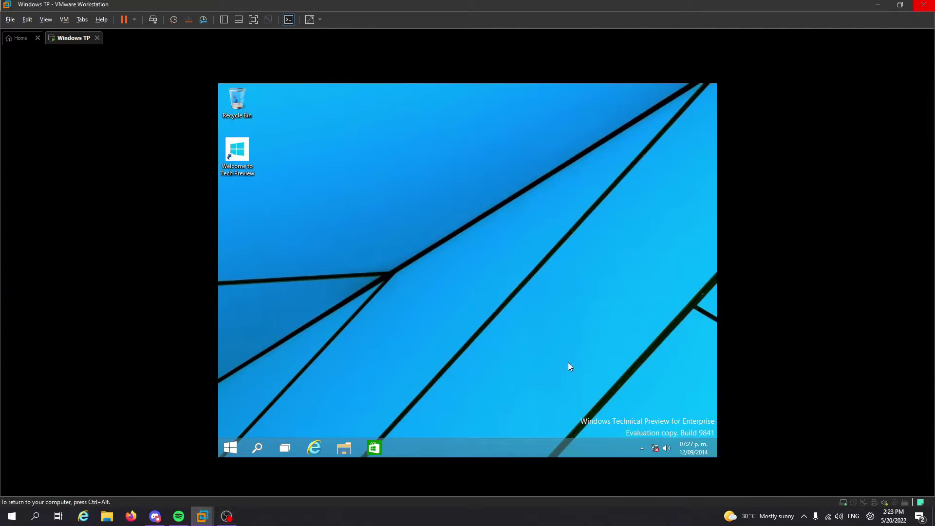
# Raise the sound volume inside the guest system.
pyautogui.click(666, 448)
pyautogui.moveTo(662, 341); pyautogui.dragTo(665, 323)
pyautogui.click(603, 357)
# Put the virtual machine in full screen, set the guest's resolution to 1920 × 1080 and keep the change.
pyautogui.rightClick(334, 289)
pyautogui.hotkey('ctrl', 'alt')
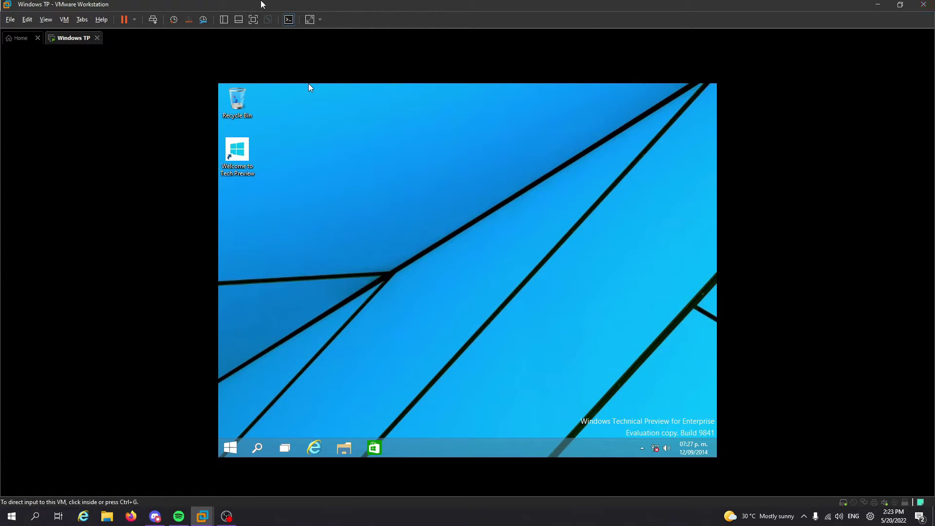
pyautogui.click(253, 20)
pyautogui.rightClick(466, 377)
pyautogui.click(479, 360)
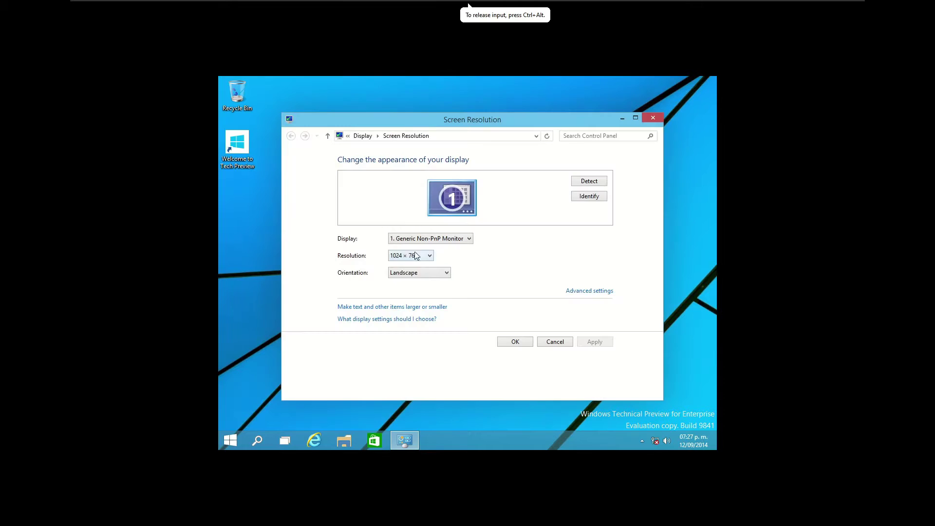
pyautogui.click(421, 256)
pyautogui.moveTo(408, 345); pyautogui.dragTo(409, 302)
pyautogui.click(594, 341)
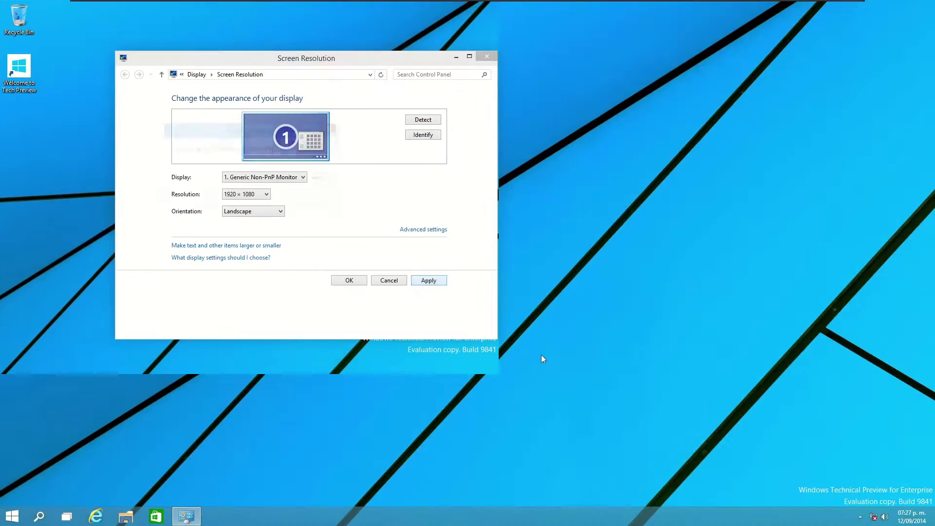
pyautogui.click(291, 179)
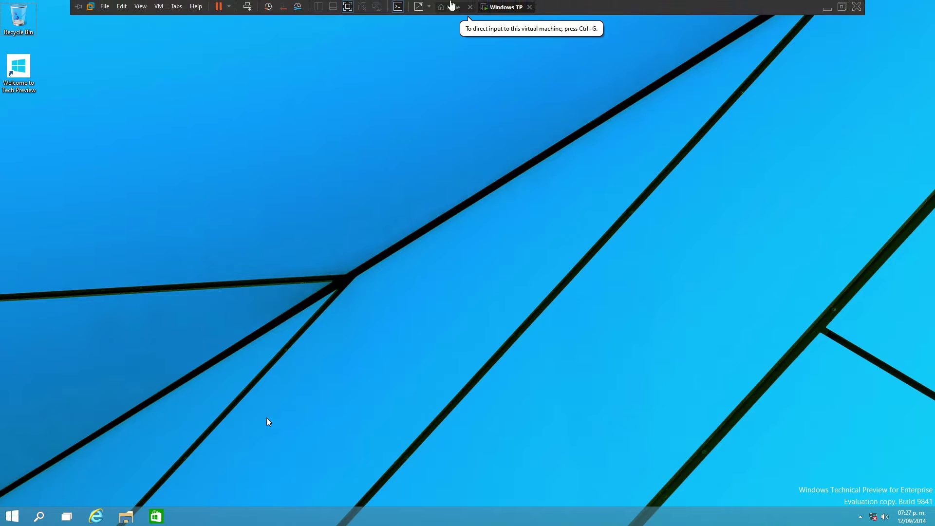
pyautogui.click(159, 6)
pyautogui.click(186, 118)
pyautogui.click(521, 296)
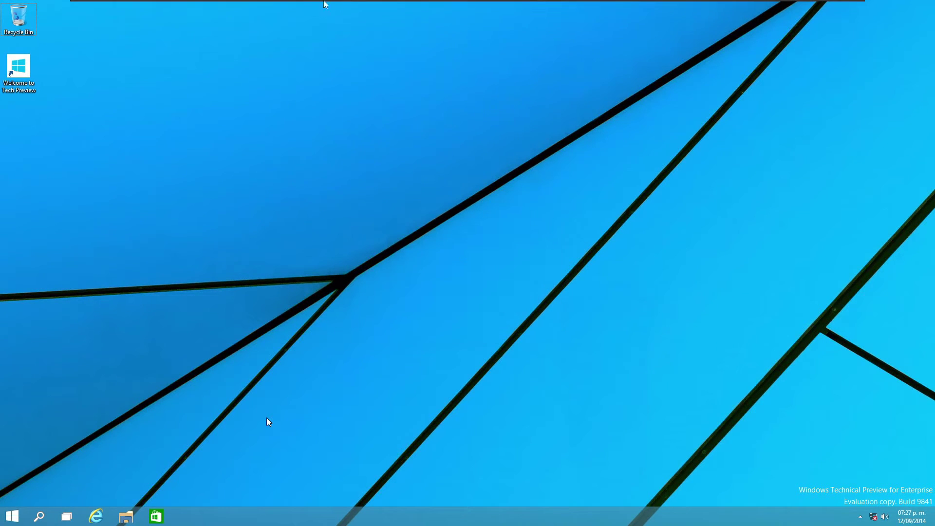
# Take a snapshot of the virtual machine with the default name.
pyautogui.click(158, 7)
pyautogui.moveTo(181, 85)
pyautogui.click(317, 85)
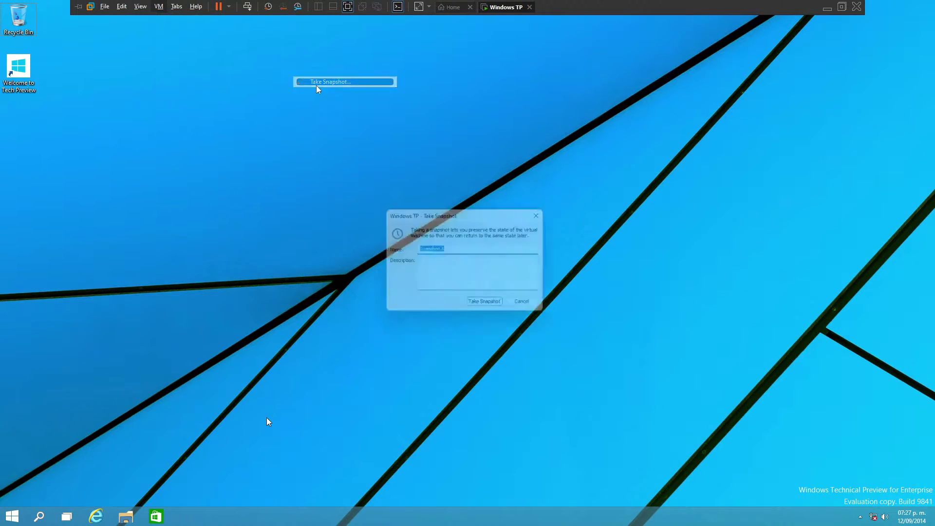
pyautogui.click(488, 307)
pyautogui.click(160, 7)
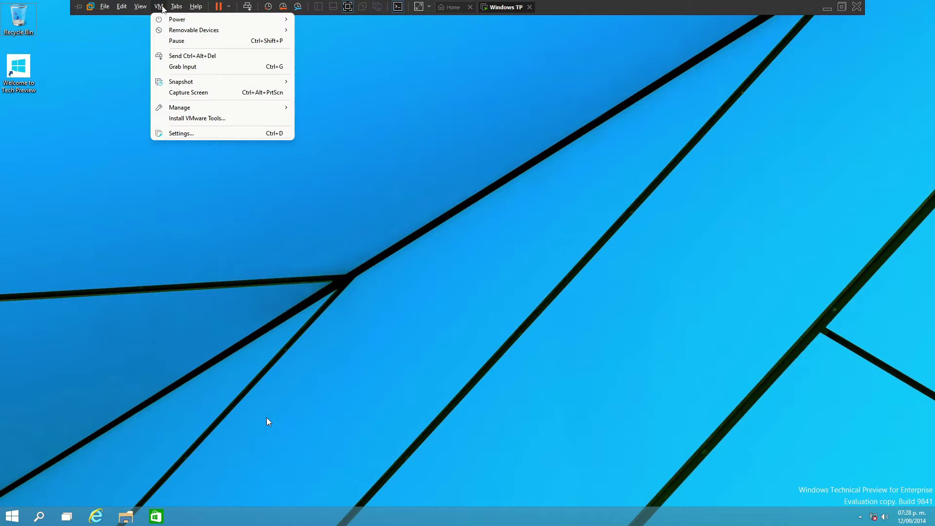
pyautogui.click(518, 339)
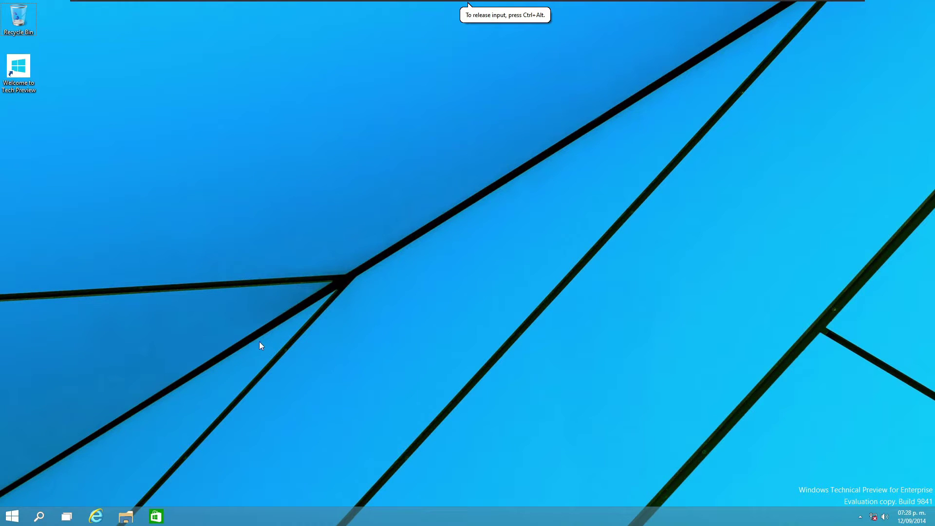
# Look through the guest's Start menu and its full list of apps.
pyautogui.click(12, 515)
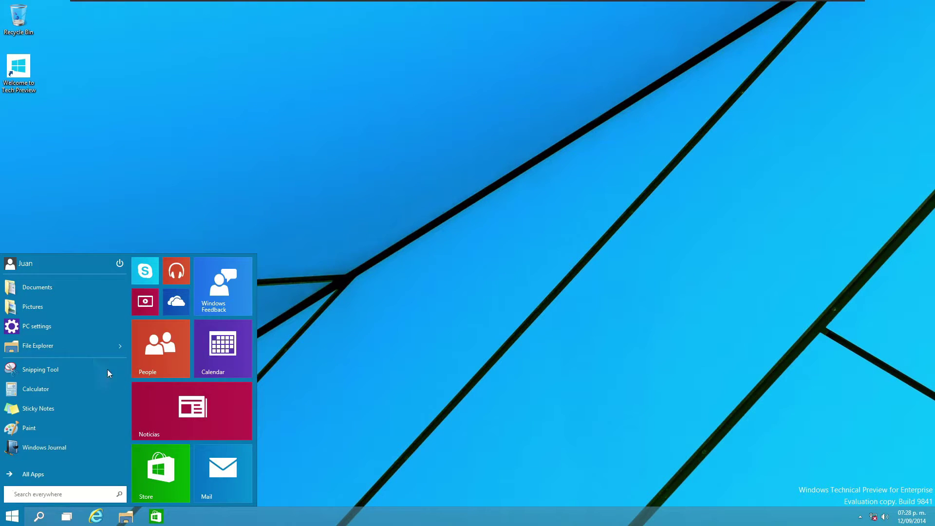
pyautogui.click(64, 474)
pyautogui.scroll(-2, 63, 360)
pyautogui.scroll(2, 63, 360)
pyautogui.scroll(-7, 62, 360)
pyautogui.scroll(7, 63, 360)
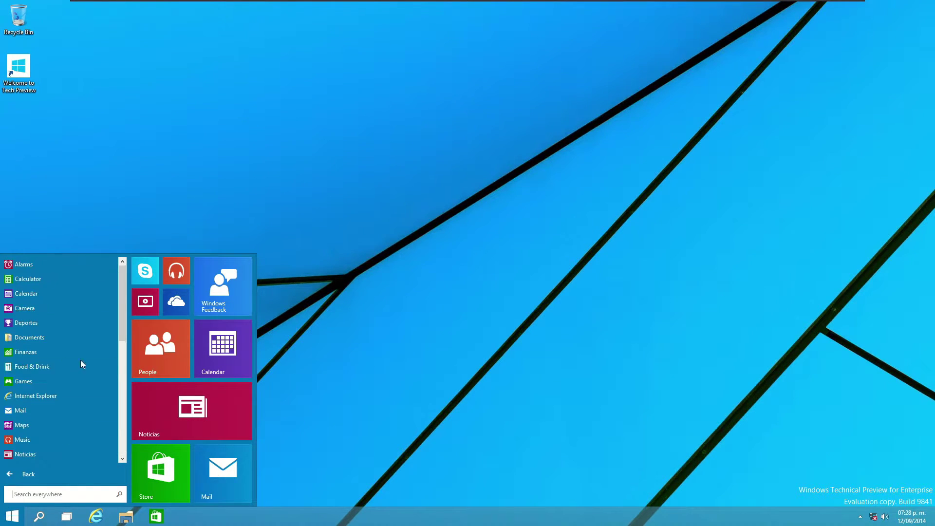
pyautogui.click(370, 414)
# Check the hidden notification area icons and the network status in the guest.
pyautogui.click(861, 516)
pyautogui.click(805, 466)
pyautogui.click(874, 516)
pyautogui.click(648, 356)
# View the folders and drives of This PC in File Explorer, and return to the desktop.
pyautogui.click(125, 516)
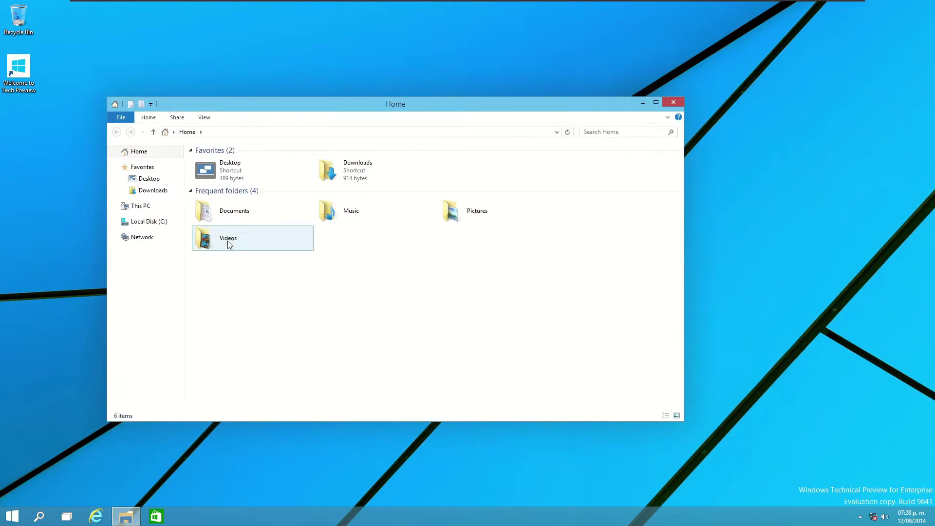
pyautogui.click(141, 206)
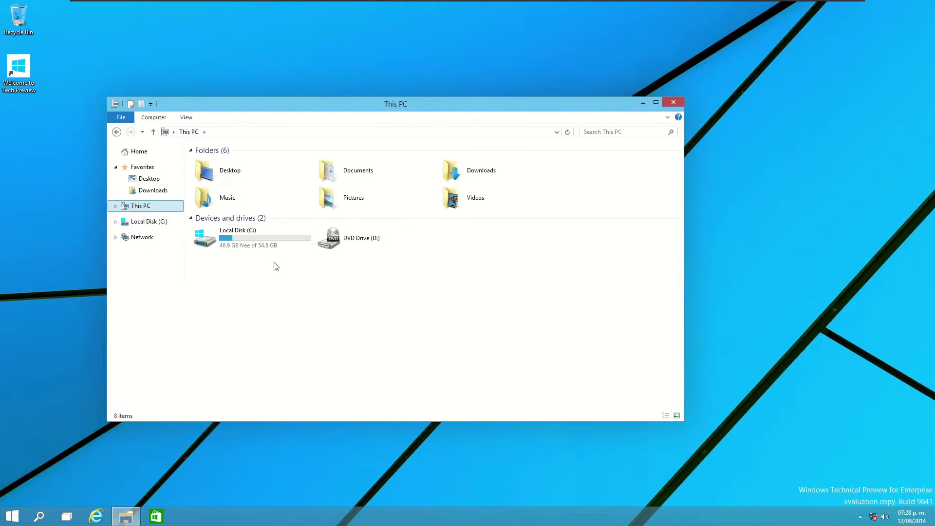
pyautogui.press('super+d')
# Run winver to view the Windows version information, and close it.
pyautogui.press('super+r')
pyautogui.write('winver')
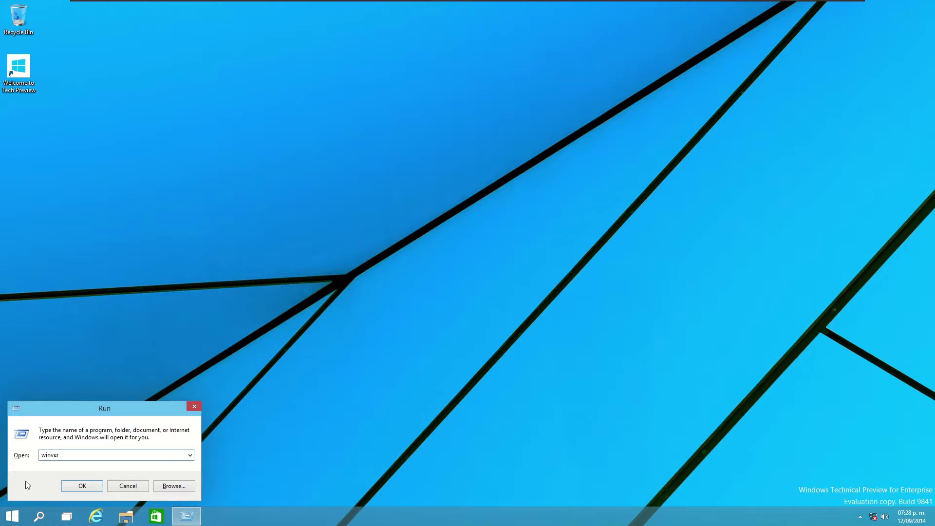
pyautogui.press('Return')
pyautogui.moveTo(106, 28); pyautogui.dragTo(210, 160)
pyautogui.click(298, 338)
# Open Task Manager from the Windows System group in the list of all apps.
pyautogui.click(12, 516)
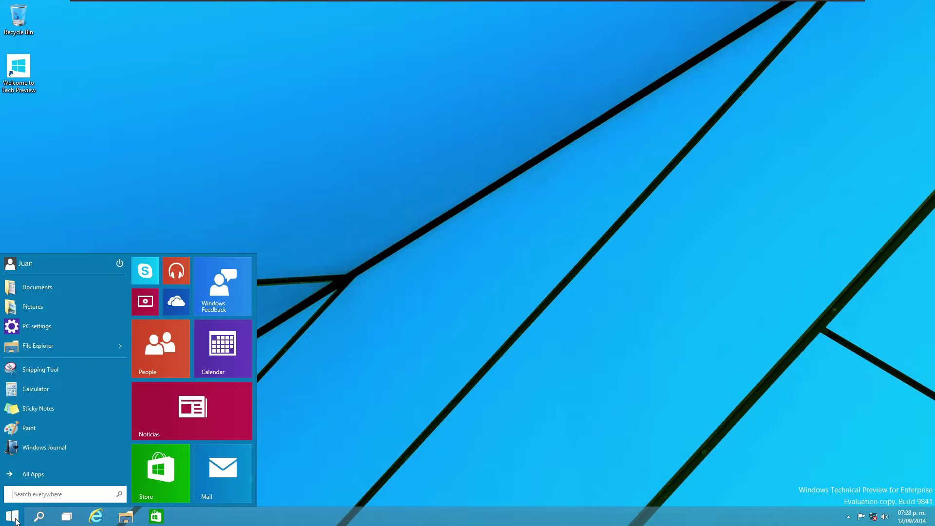
pyautogui.click(55, 474)
pyautogui.scroll(-6, 57, 395)
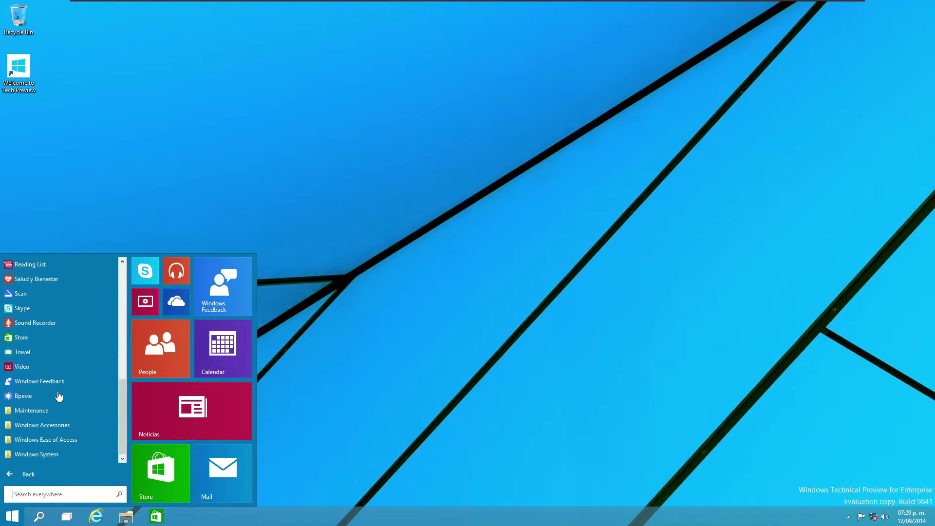
pyautogui.click(39, 454)
pyautogui.click(42, 395)
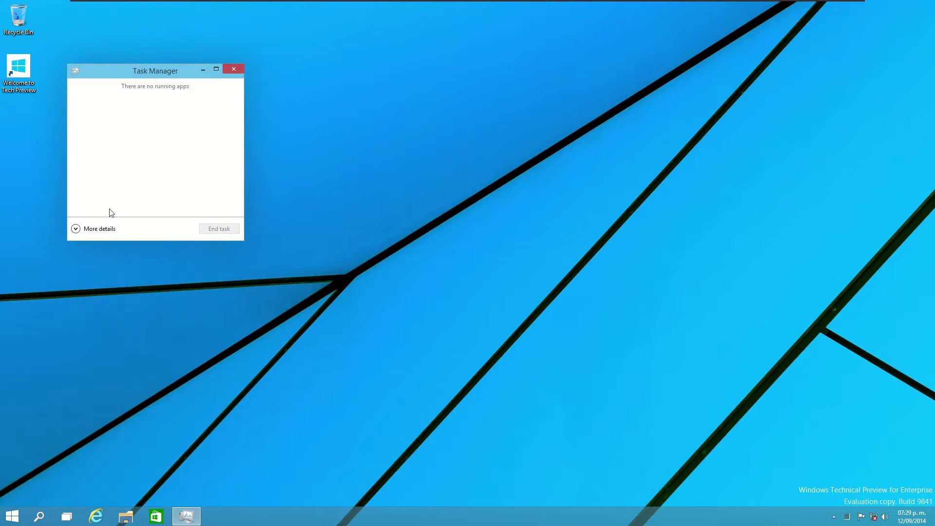
# Expand Task Manager to show more details, examine its views, and close it.
pyautogui.click(83, 226)
pyautogui.click(244, 148)
pyautogui.moveTo(277, 116); pyautogui.dragTo(168, 119)
pyautogui.click(233, 204)
pyautogui.click(225, 176)
pyautogui.click(214, 152)
pyautogui.click(391, 116)
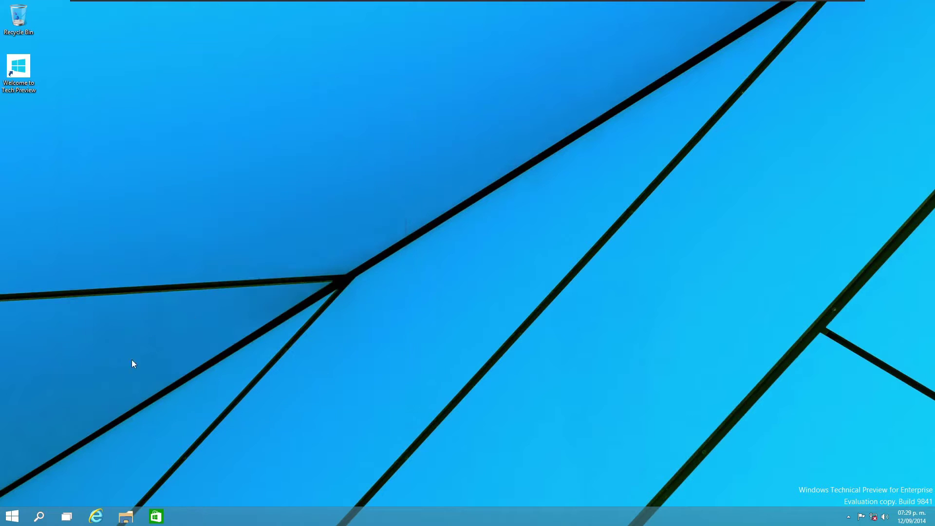
# Open Internet Explorer, view its About information, and close the browser.
pyautogui.click(104, 510)
pyautogui.moveTo(363, 37); pyautogui.dragTo(437, 138)
pyautogui.hotkey('alt', 'F4')
pyautogui.click(96, 516)
pyautogui.click(665, 137)
pyautogui.click(584, 285)
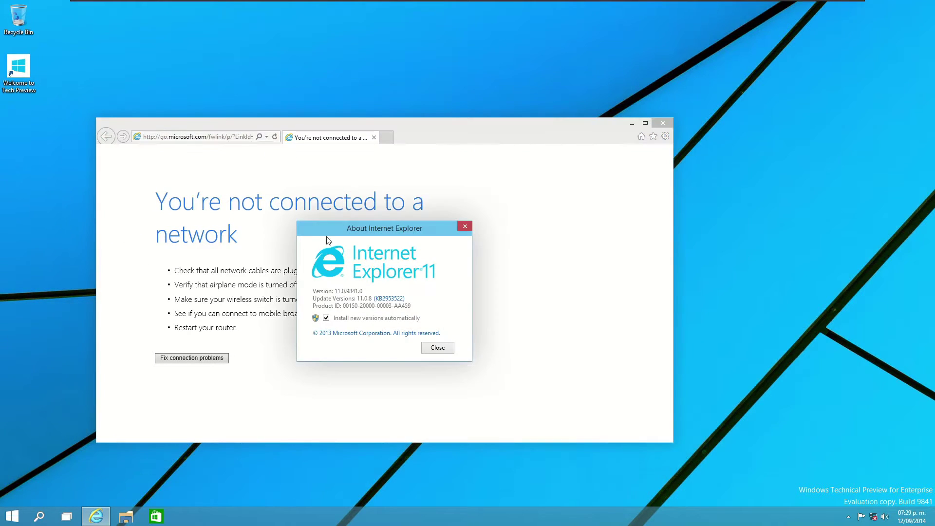
pyautogui.click(361, 341)
pyautogui.click(662, 123)
# Open PC settings and view the Update and recovery and Activate Windows pages.
pyautogui.click(12, 516)
pyautogui.click(64, 321)
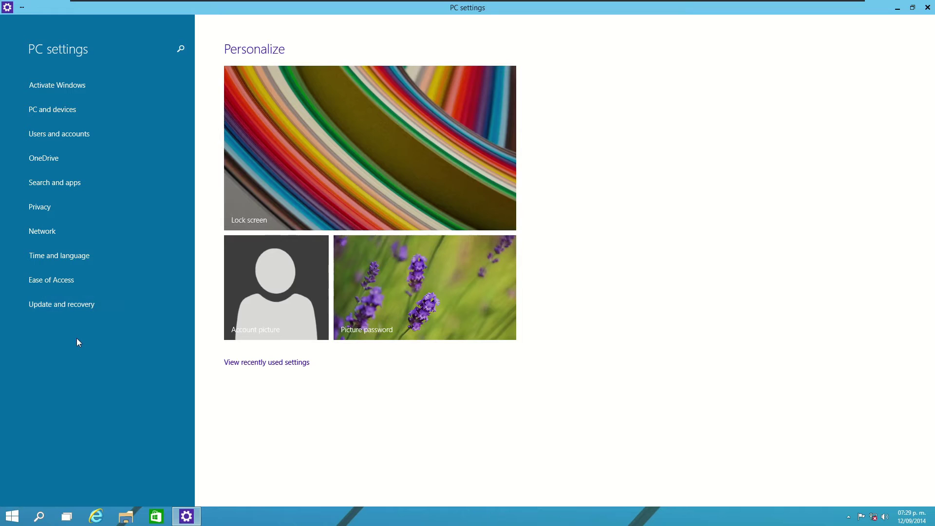
pyautogui.click(74, 306)
pyautogui.click(17, 50)
pyautogui.click(53, 88)
pyautogui.click(18, 49)
# View the PC and devices, Users and accounts, and OneDrive pages of PC settings.
pyautogui.click(57, 109)
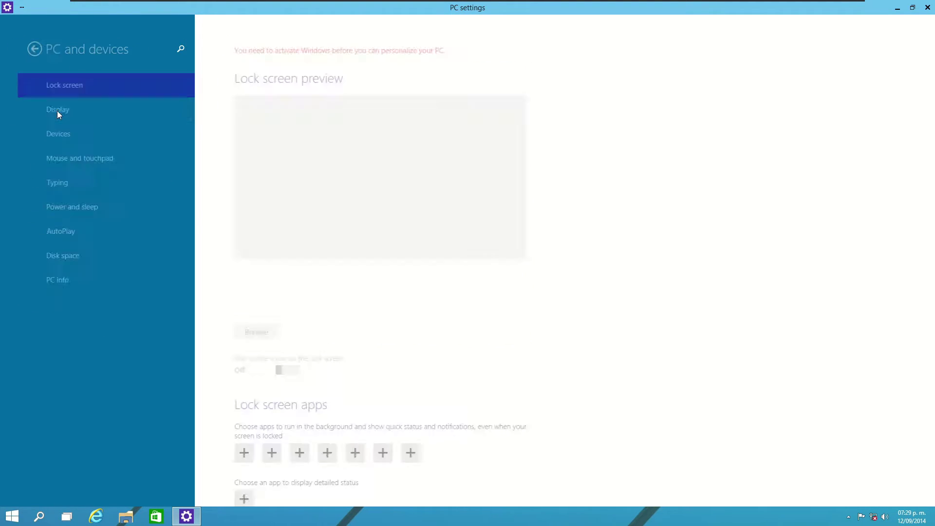
pyautogui.click(18, 50)
pyautogui.click(56, 134)
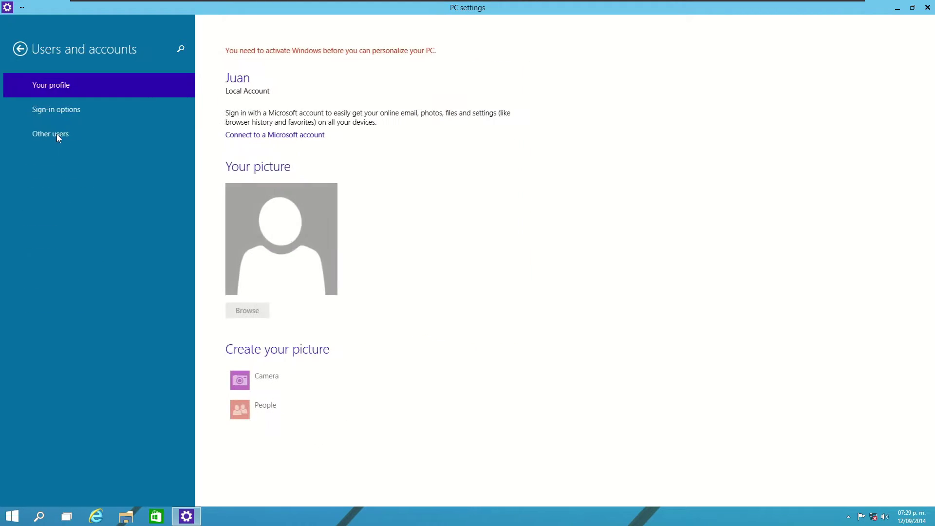
pyautogui.click(18, 49)
pyautogui.click(71, 158)
pyautogui.click(49, 108)
pyautogui.click(71, 158)
pyautogui.click(18, 49)
# Examine the Share, Notifications, App sizes and Defaults pages under Search and apps.
pyautogui.click(76, 183)
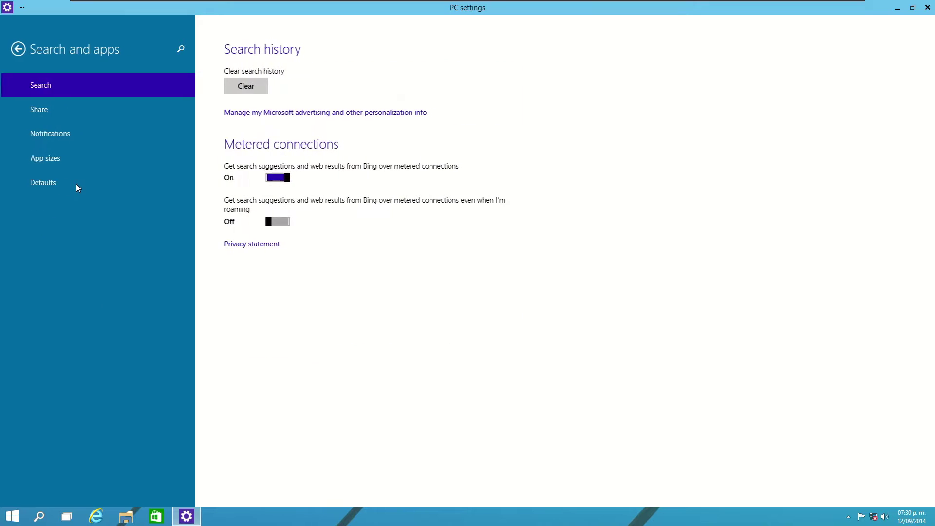
pyautogui.click(68, 109)
pyautogui.click(67, 135)
pyautogui.click(78, 165)
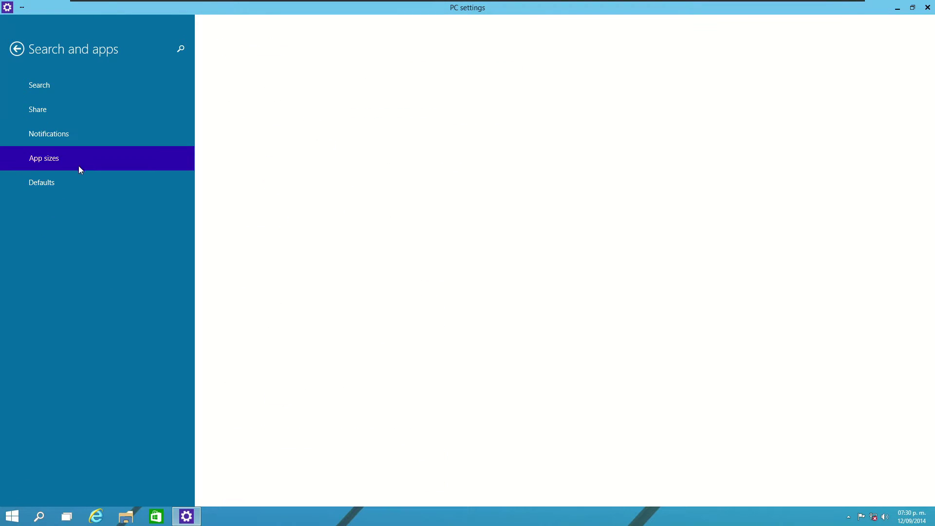
pyautogui.scroll(-5, 314, 233)
pyautogui.click(53, 182)
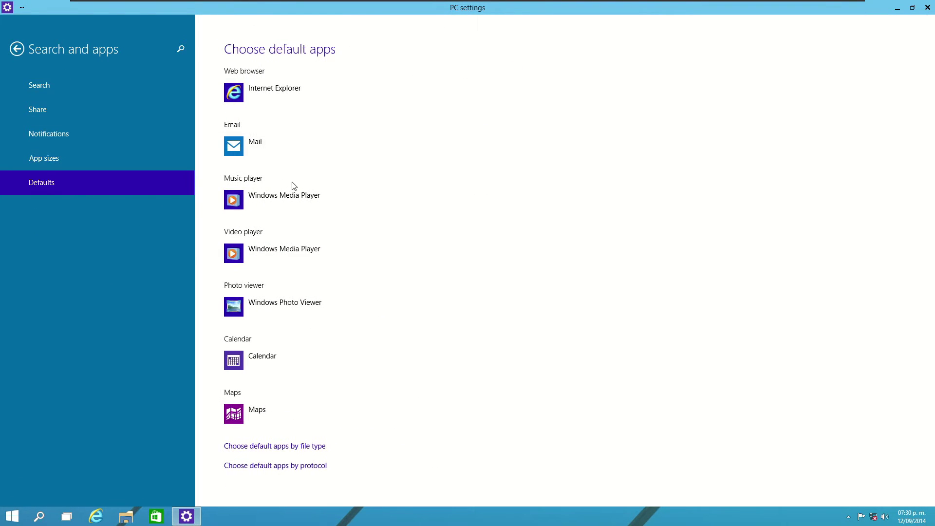
pyautogui.press('BackSpace')
# Look through the Network, Ease of Access, and Time and language settings.
pyautogui.click(83, 234)
pyautogui.click(44, 109)
pyautogui.click(53, 158)
pyautogui.click(17, 48)
pyautogui.click(59, 287)
pyautogui.click(17, 48)
pyautogui.click(94, 258)
pyautogui.click(17, 49)
# View the Preview builds page under Update and recovery and return to the main PC settings page.
pyautogui.click(111, 303)
pyautogui.click(61, 111)
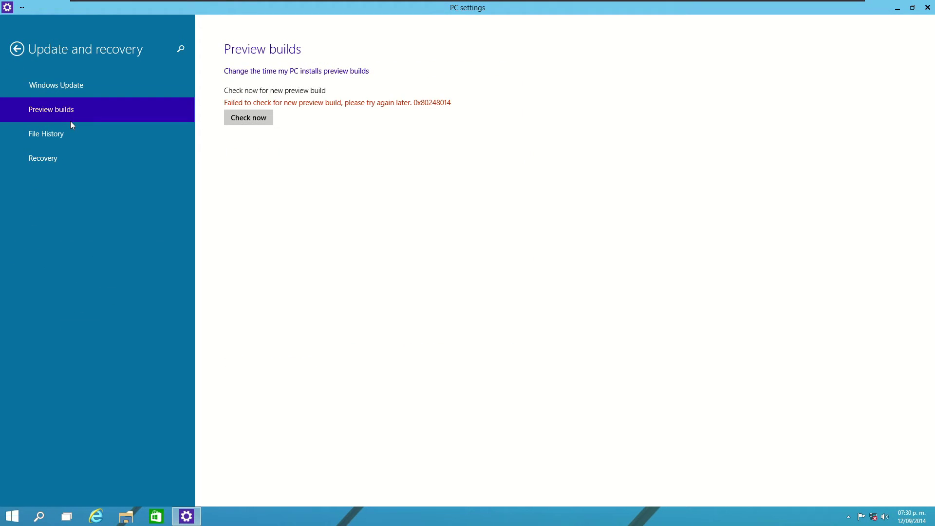
pyautogui.click(17, 49)
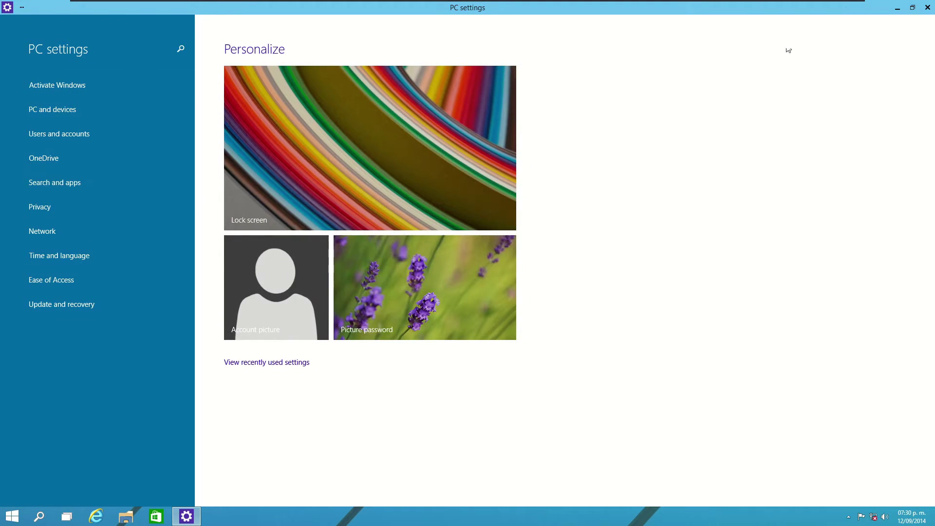
# Switch PC settings to full screen and close it.
pyautogui.click(22, 7)
pyautogui.click(29, 96)
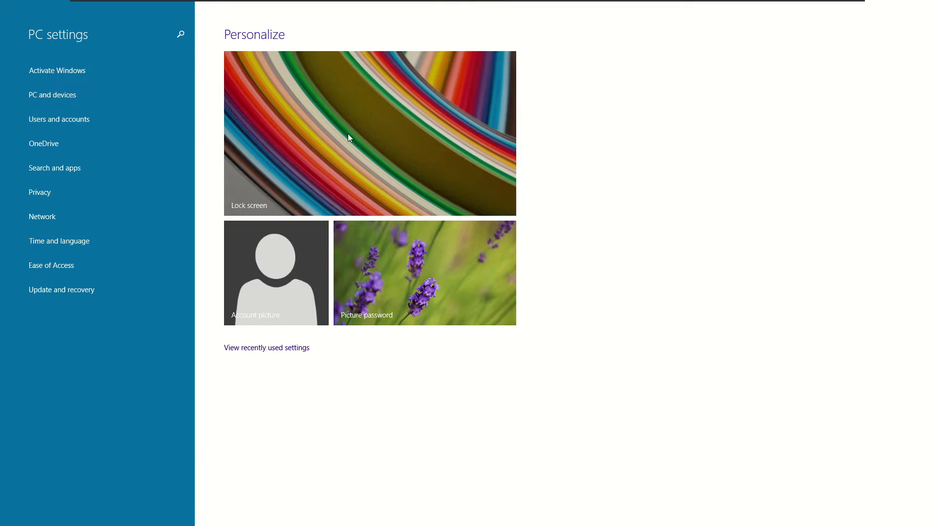
pyautogui.click(924, 5)
# Reopen PC settings, widen and move its window on the desktop, and close it.
pyautogui.click(6, 517)
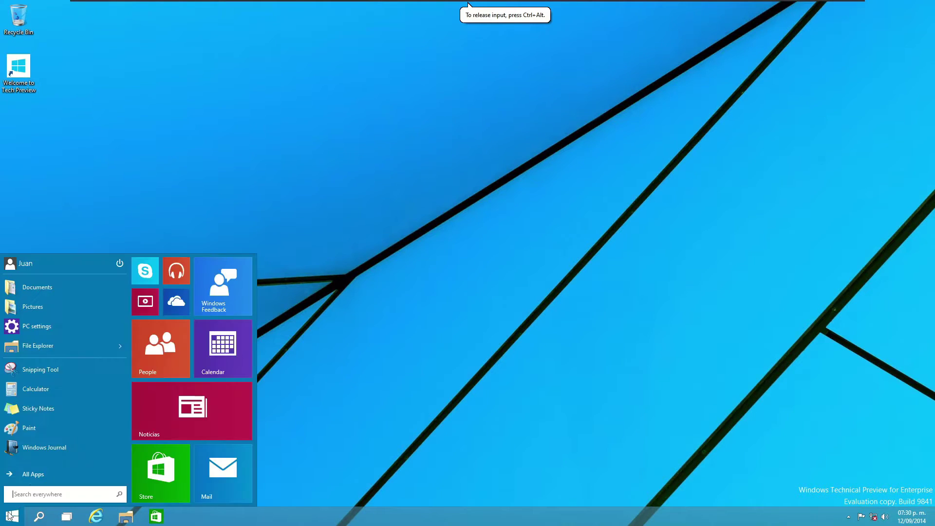
pyautogui.click(36, 325)
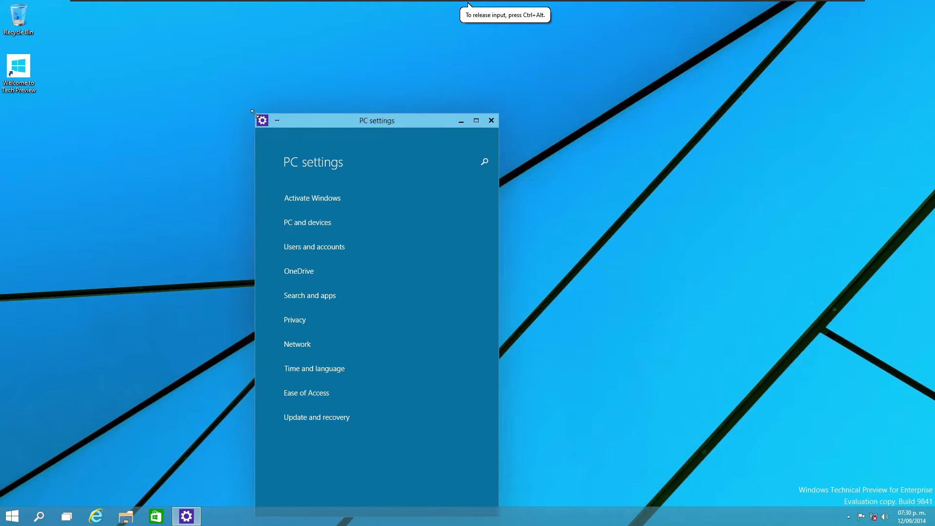
pyautogui.moveTo(254, 113); pyautogui.dragTo(57, 234)
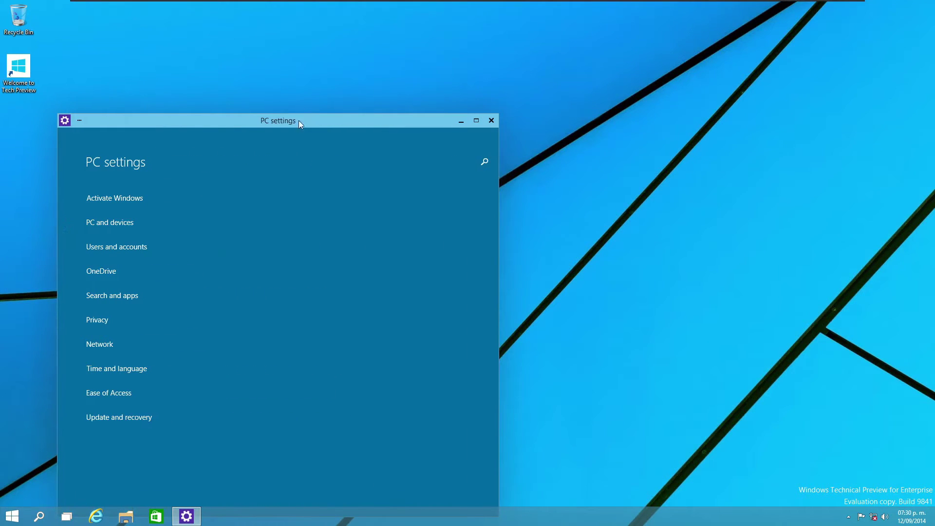
pyautogui.moveTo(300, 120); pyautogui.dragTo(327, 90)
pyautogui.click(183, 172)
pyautogui.click(101, 132)
pyautogui.moveTo(525, 254); pyautogui.dragTo(773, 258)
pyautogui.click(745, 80)
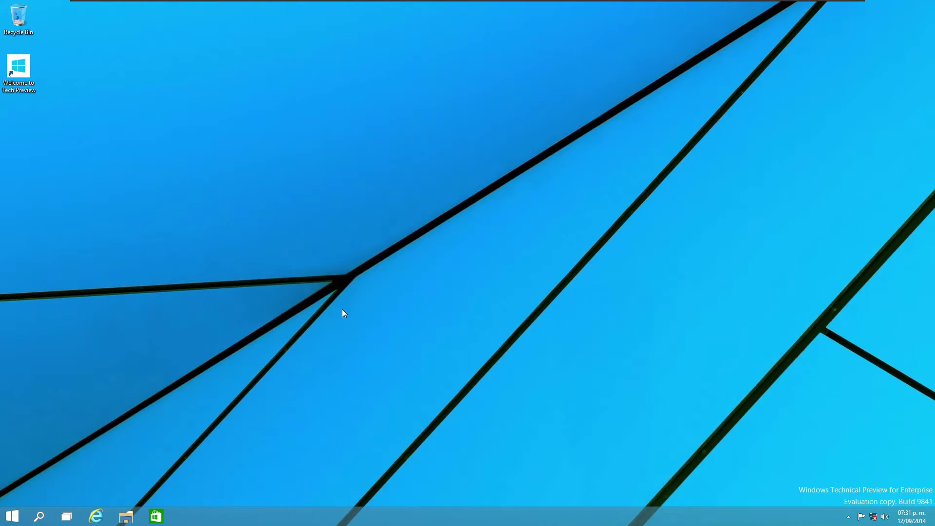
# Open Calculator, view its About information, and close it.
pyautogui.click(2, 521)
pyautogui.click(62, 395)
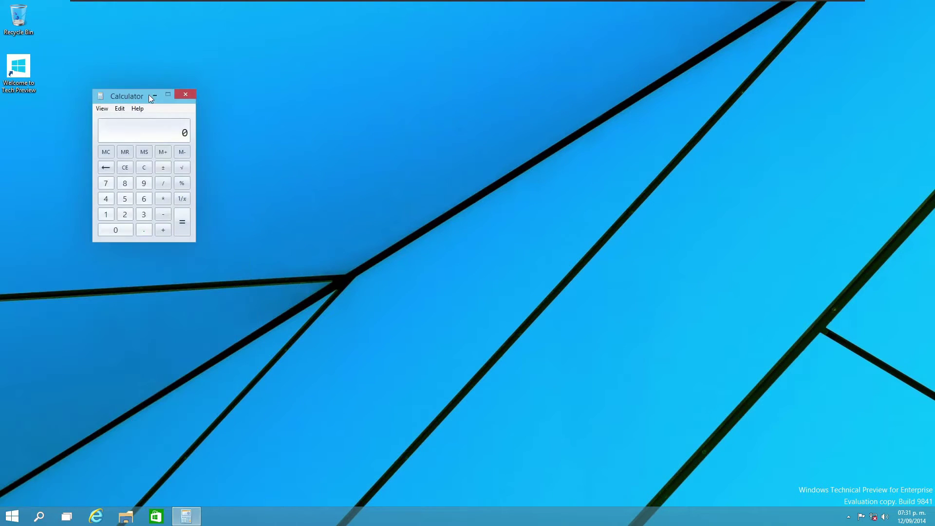
pyautogui.click(247, 145)
pyautogui.click(275, 169)
pyautogui.moveTo(275, 174); pyautogui.dragTo(182, 168)
pyautogui.click(323, 348)
pyautogui.click(295, 131)
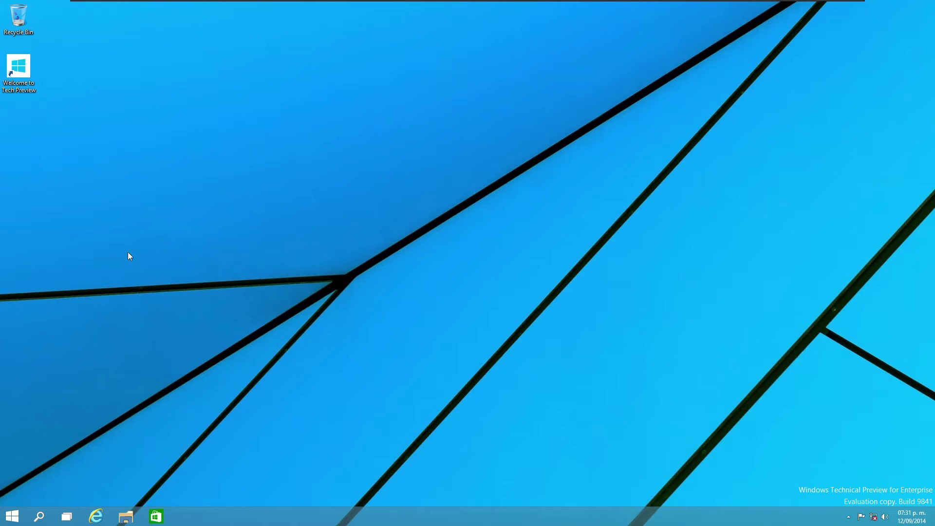
# Browse the list of all apps, open the Store, and close it.
pyautogui.click(4, 522)
pyautogui.click(27, 474)
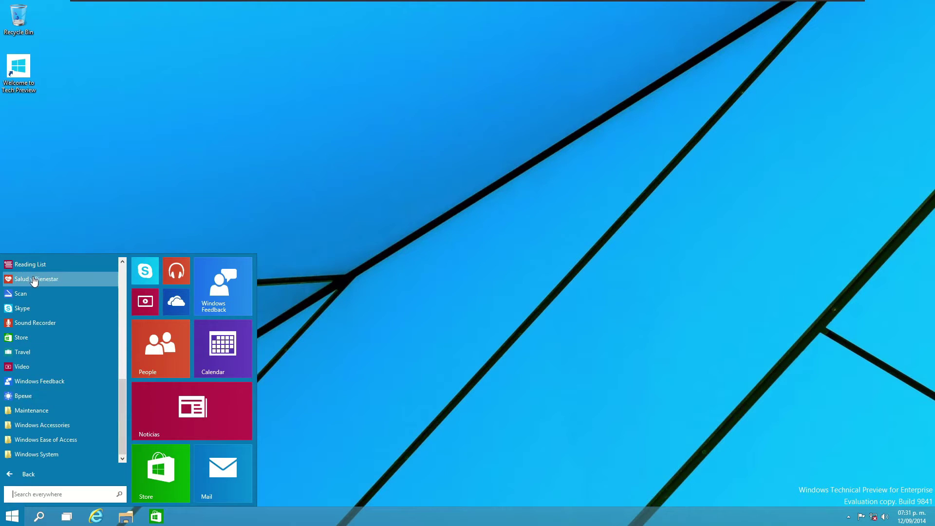
pyautogui.click(161, 471)
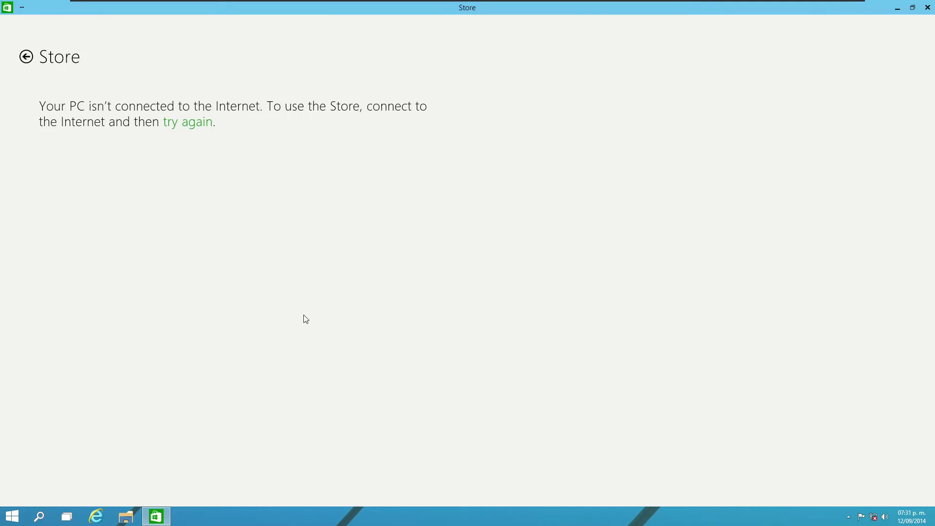
pyautogui.click(927, 7)
# Open Sticky Notes and place a note reading "Hola" on the desktop.
pyautogui.click(12, 516)
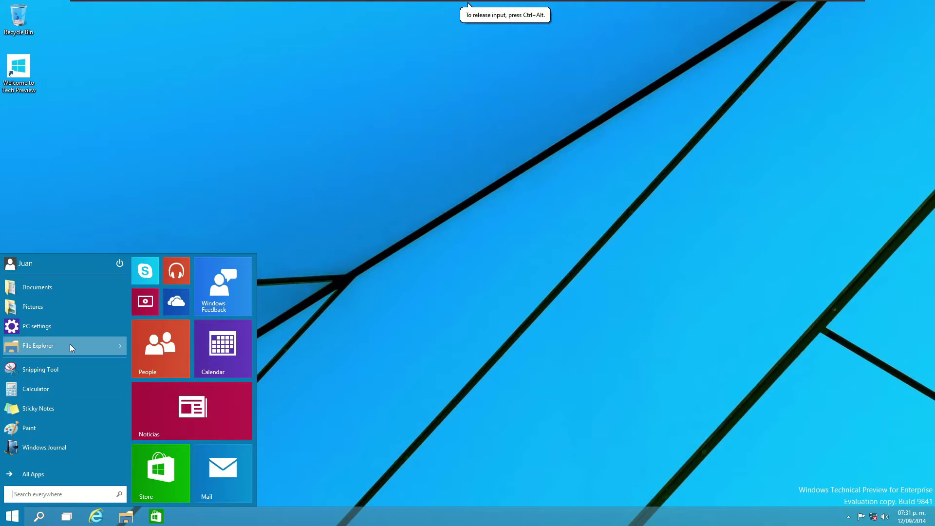
pyautogui.moveTo(118, 343)
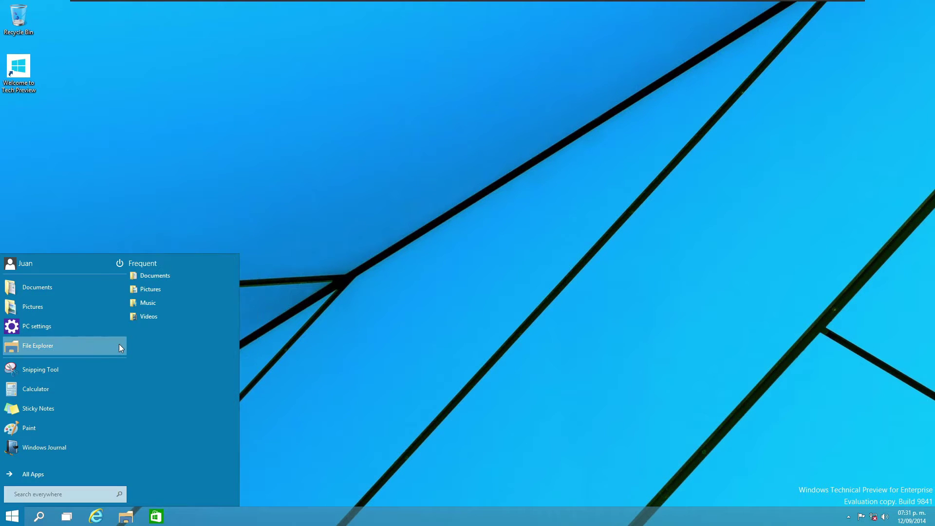
pyautogui.click(37, 407)
pyautogui.moveTo(819, 59)
pyautogui.mouseDown()
pyautogui.moveTo(303, 193)
pyautogui.moveTo(832, 70)
pyautogui.moveTo(835, 59)
pyautogui.mouseUp()
# Open Windows Journal, decline the Journal Note Writer print driver, and draw a freehand scribble across the page.
pyautogui.click(10, 516)
pyautogui.click(36, 468)
pyautogui.click(30, 468)
pyautogui.click(36, 447)
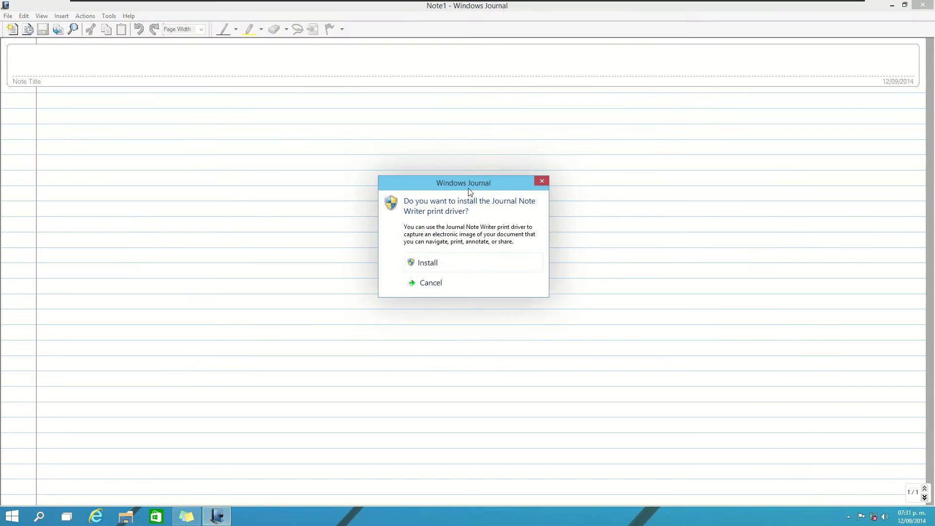
pyautogui.moveTo(468, 190); pyautogui.dragTo(352, 194)
pyautogui.click(308, 291)
pyautogui.moveTo(366, 260); pyautogui.dragTo(563, 268)
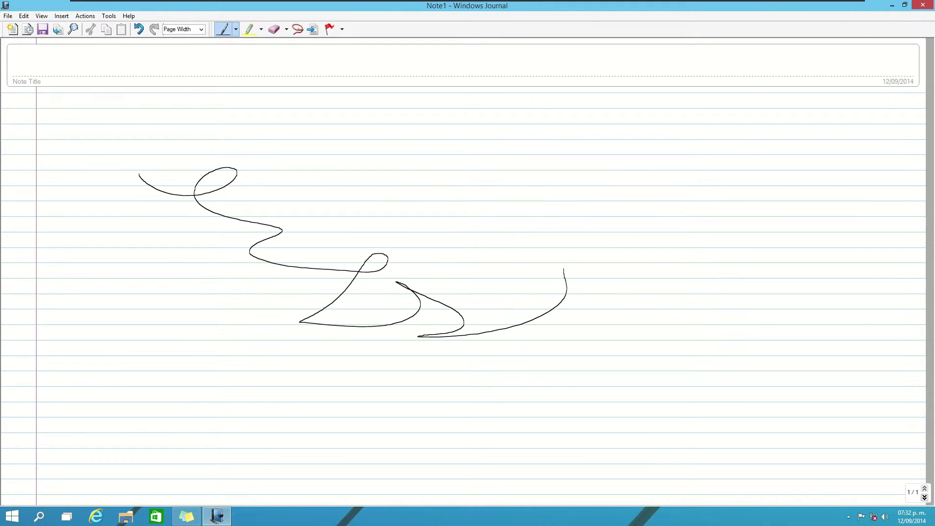
# View the About Windows Journal information and close Windows Journal without saving Note1.
pyautogui.click(7, 16)
pyautogui.click(129, 15)
pyautogui.click(146, 41)
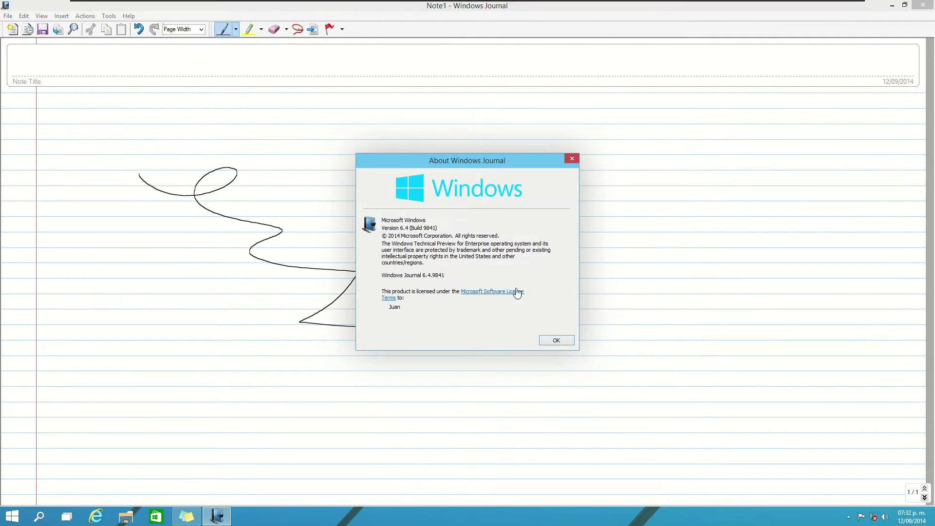
pyautogui.click(559, 338)
pyautogui.click(927, 4)
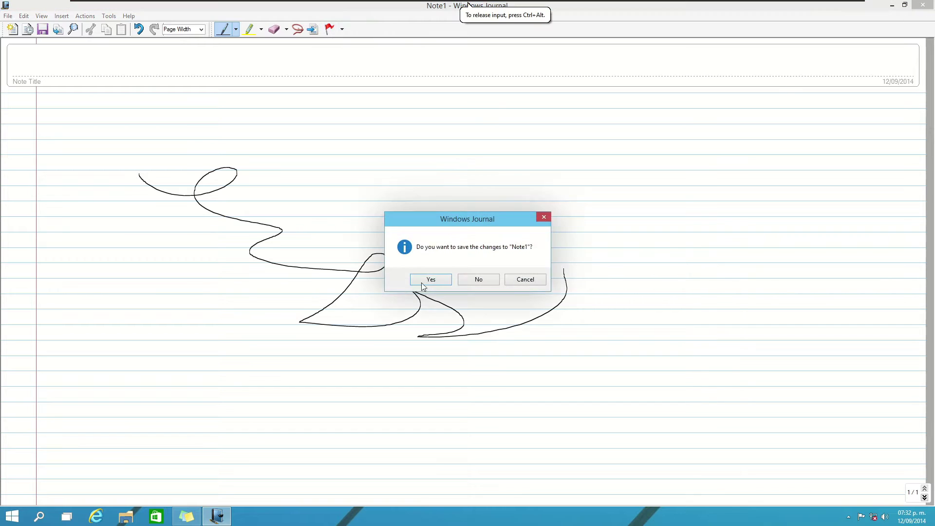
pyautogui.click(479, 280)
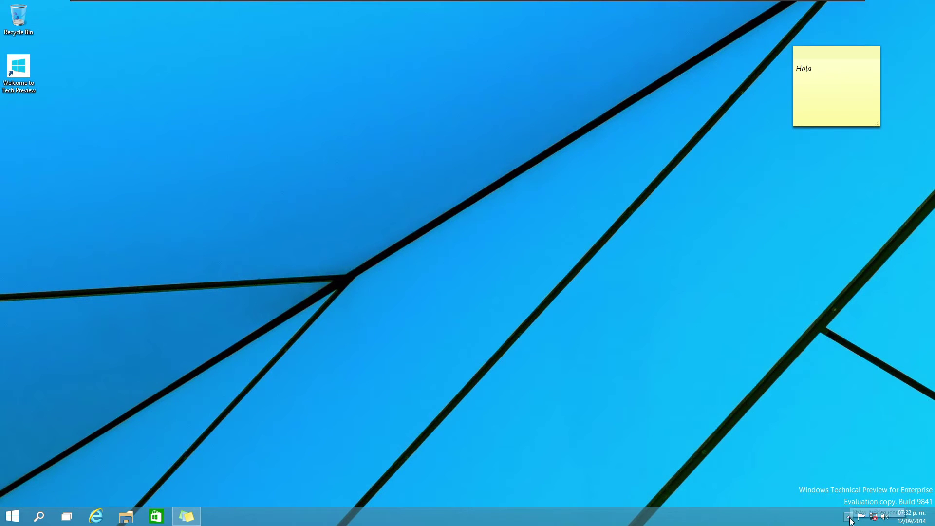
# Open Snipping Tool and capture the whole screen.
pyautogui.click(12, 516)
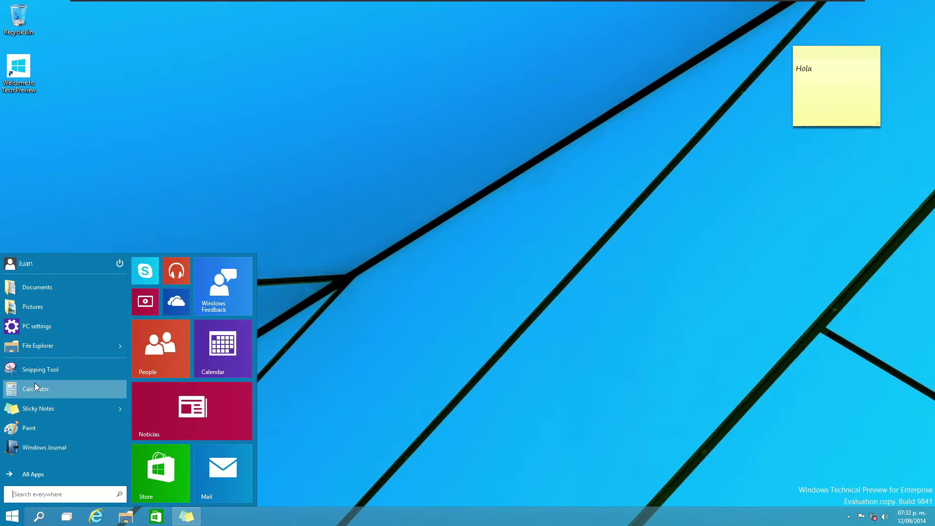
pyautogui.click(40, 369)
pyautogui.click(420, 117)
pyautogui.moveTo(1, 0); pyautogui.dragTo(934, 525)
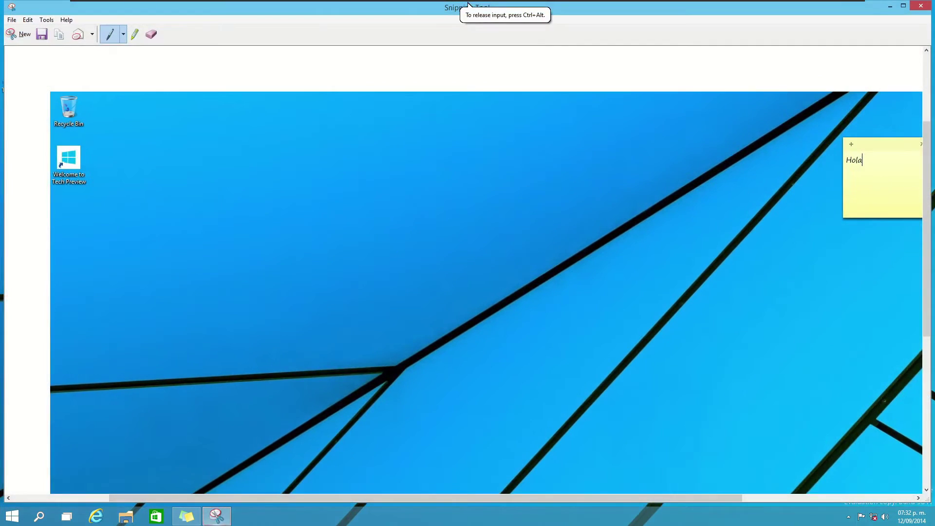
# Save the snip as a PNG named Capture in the Downloads folder and close Snipping Tool.
pyautogui.click(41, 34)
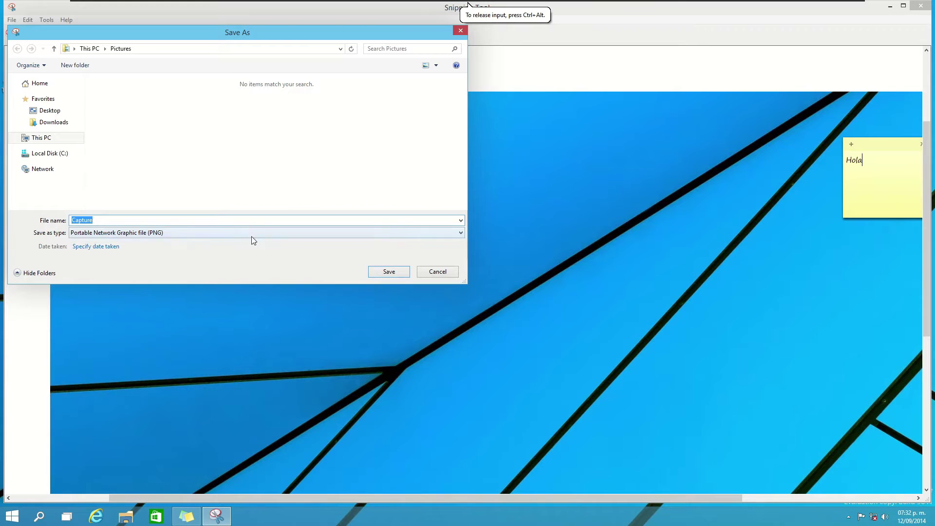
pyautogui.click(53, 122)
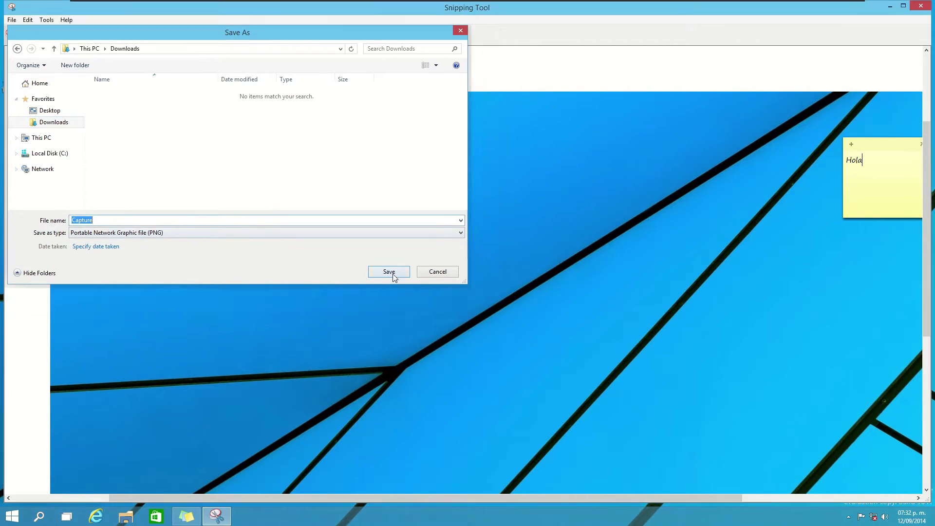
pyautogui.click(389, 271)
pyautogui.hotkey('alt', 'F4')
# Open the Capture image from the Downloads folder in Windows Photo Viewer, view it, and close both windows.
pyautogui.click(126, 516)
pyautogui.doubleClick(246, 204)
pyautogui.doubleClick(216, 178)
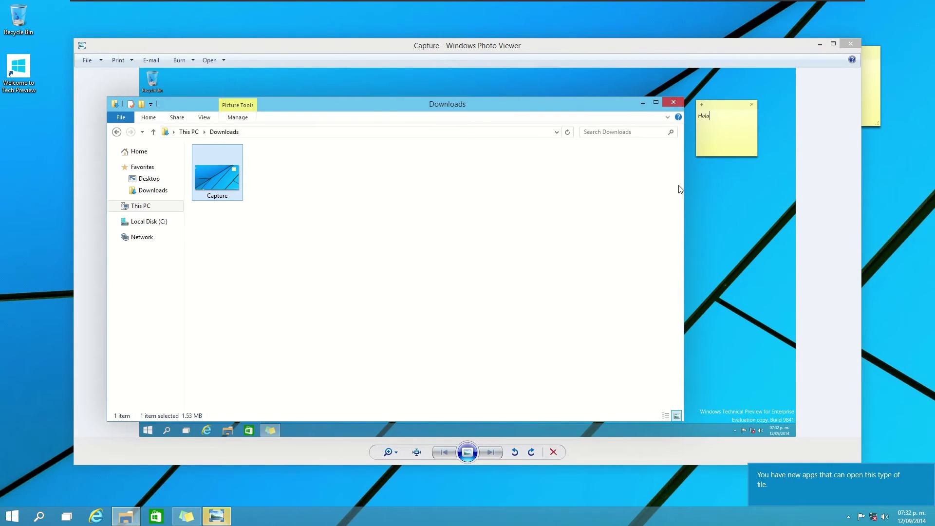
pyautogui.click(674, 100)
pyautogui.moveTo(603, 48); pyautogui.dragTo(566, 52)
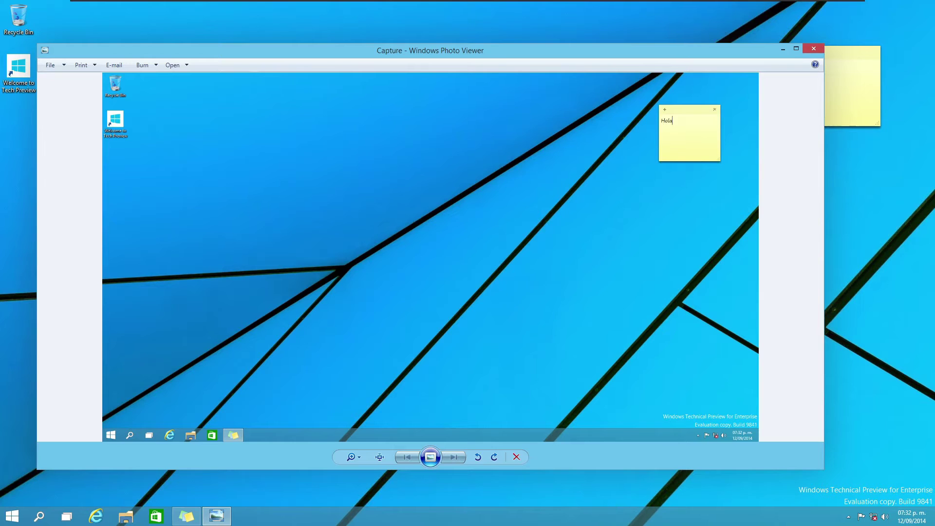
pyautogui.click(813, 48)
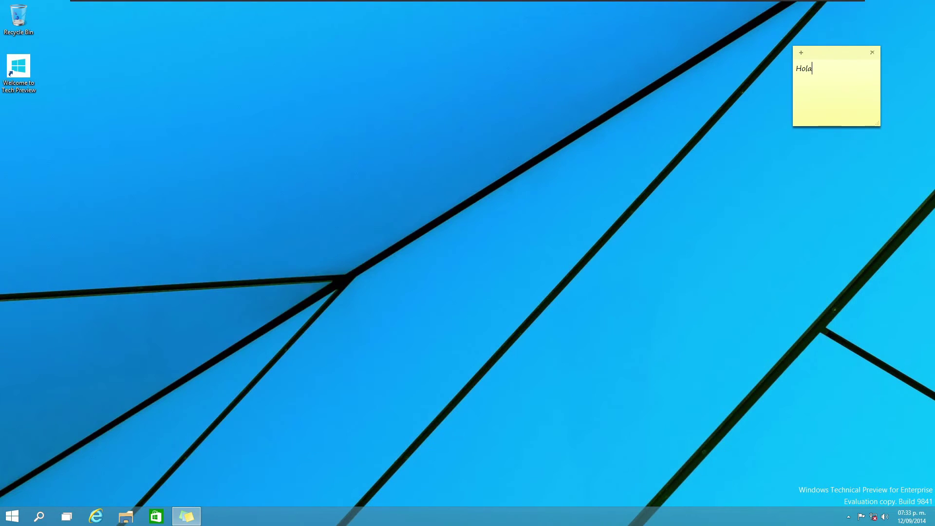
# Add a second virtual desktop in Task View, switch to it, and return to the first desktop.
pyautogui.click(38, 518)
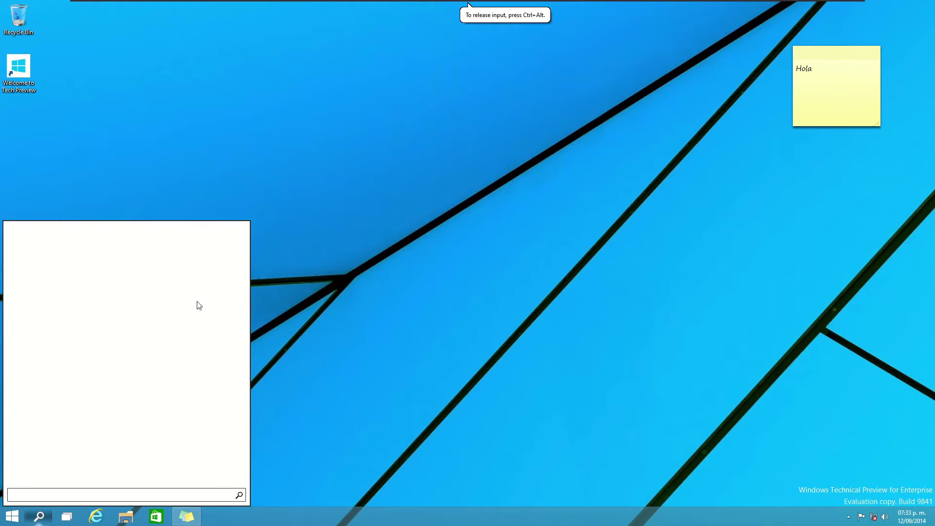
pyautogui.click(66, 516)
pyautogui.click(456, 482)
pyautogui.click(566, 474)
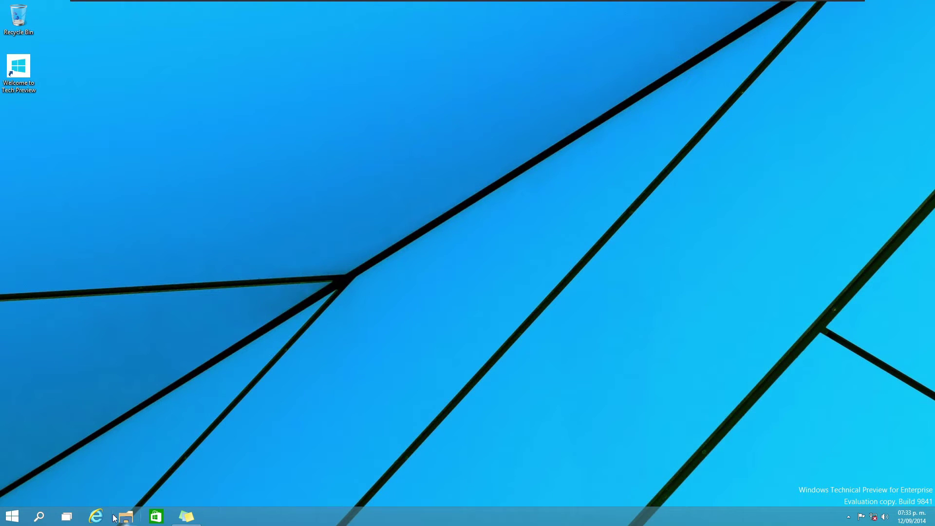
pyautogui.click(66, 516)
pyautogui.click(470, 238)
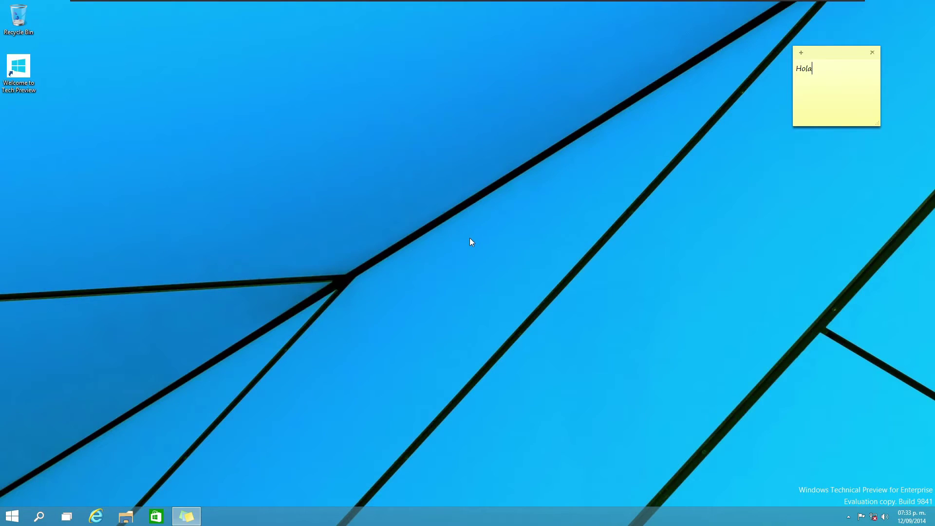
# Search for winver and run it to view the Windows version information.
pyautogui.click(41, 517)
pyautogui.write('winv')
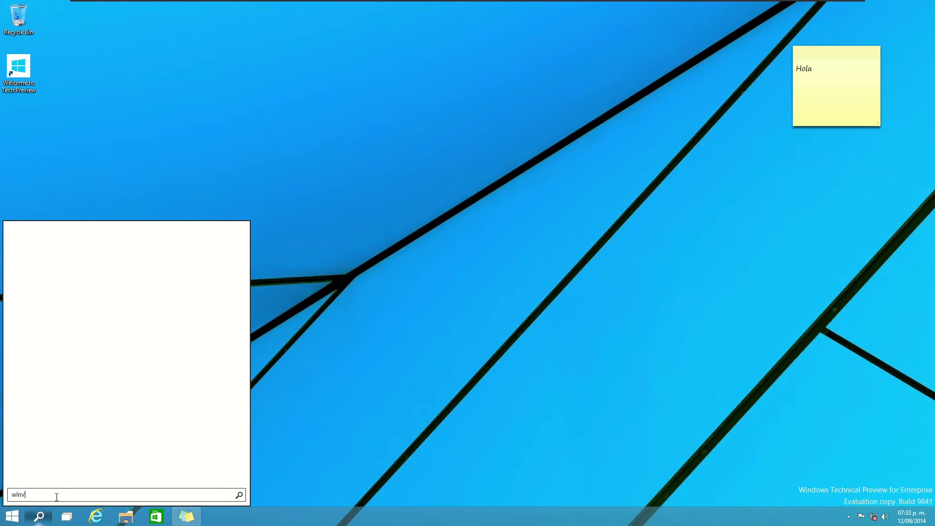
pyautogui.write('er')
pyautogui.press('Return')
# Turn off the Start menu in the taskbar properties to use the Start screen, and sign out to apply the change.
pyautogui.rightClick(8, 520)
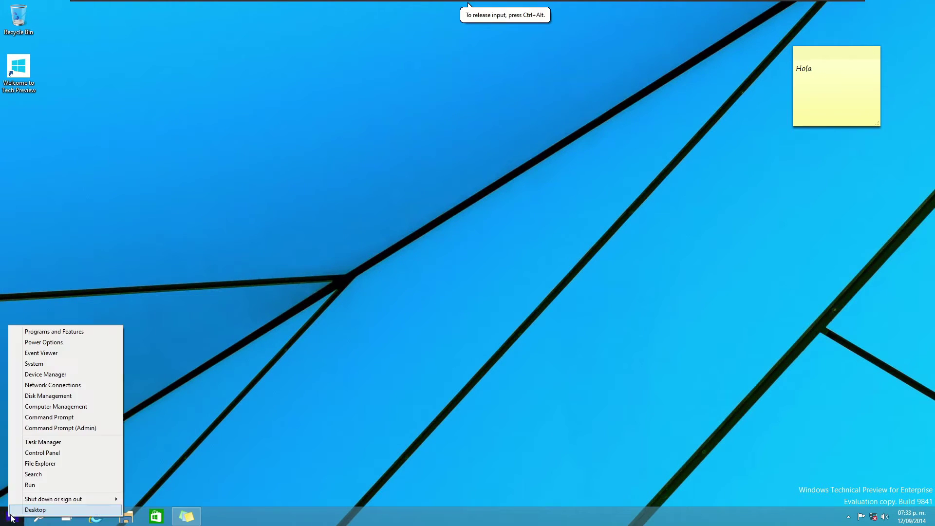
pyautogui.rightClick(302, 517)
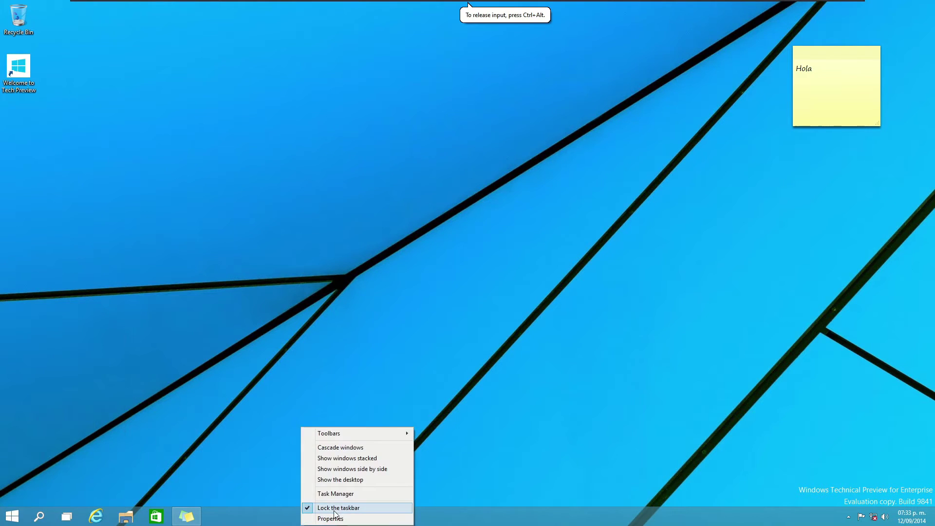
pyautogui.click(333, 518)
pyautogui.click(213, 232)
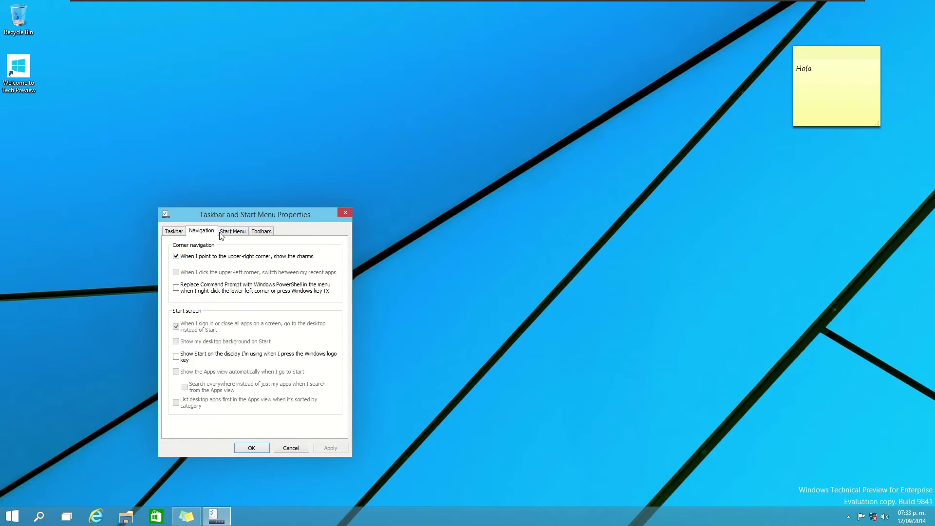
pyautogui.click(232, 231)
pyautogui.click(259, 248)
pyautogui.click(329, 448)
pyautogui.click(462, 266)
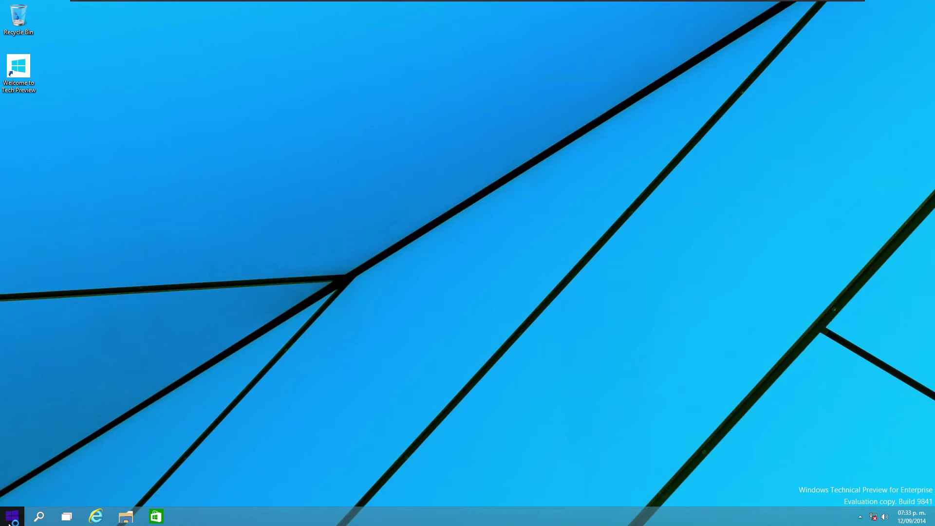
# Open the Start screen, look through the full apps list, and open the Store app and close it.
pyautogui.click(11, 521)
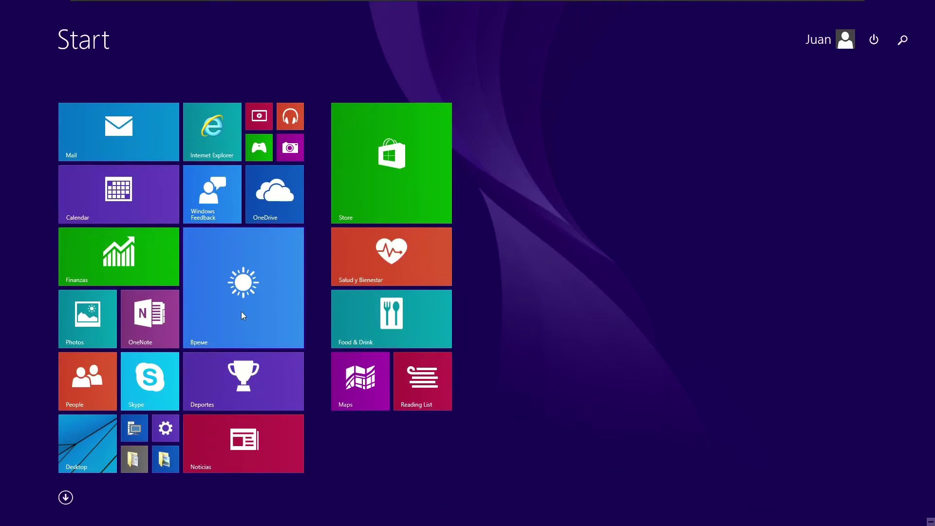
pyautogui.click(66, 497)
pyautogui.click(65, 497)
pyautogui.click(382, 199)
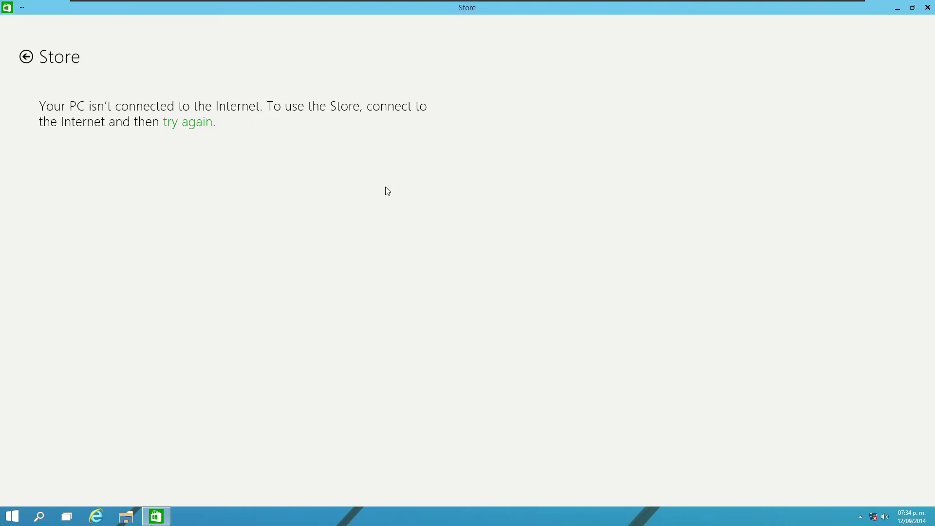
pyautogui.click(928, 6)
# Open the Noticias and Photos apps from the Start screen, closing each one after viewing it.
pyautogui.press('super')
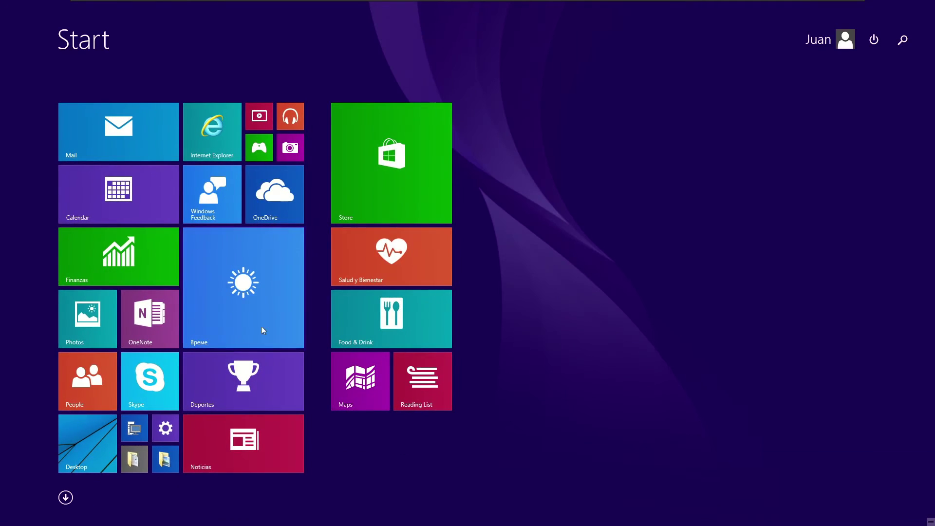
pyautogui.click(205, 438)
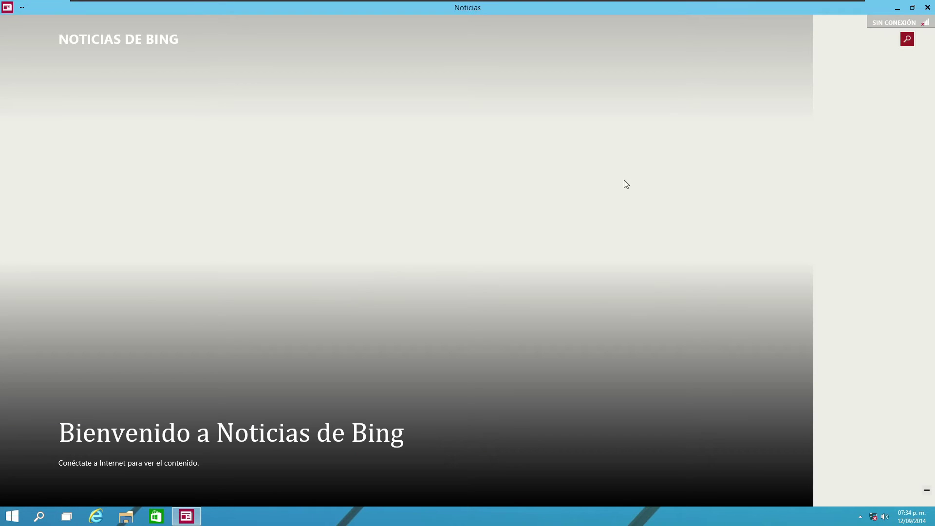
pyautogui.click(928, 7)
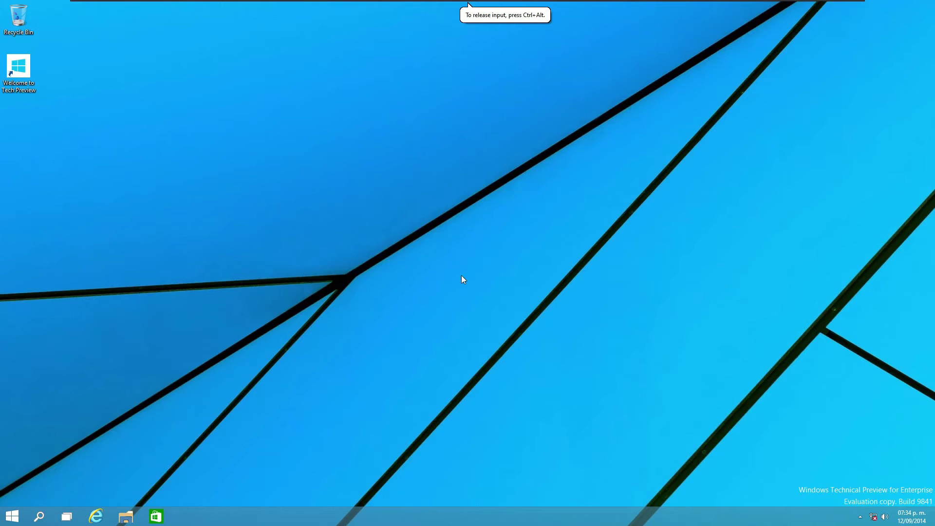
pyautogui.press('super')
pyautogui.click(90, 346)
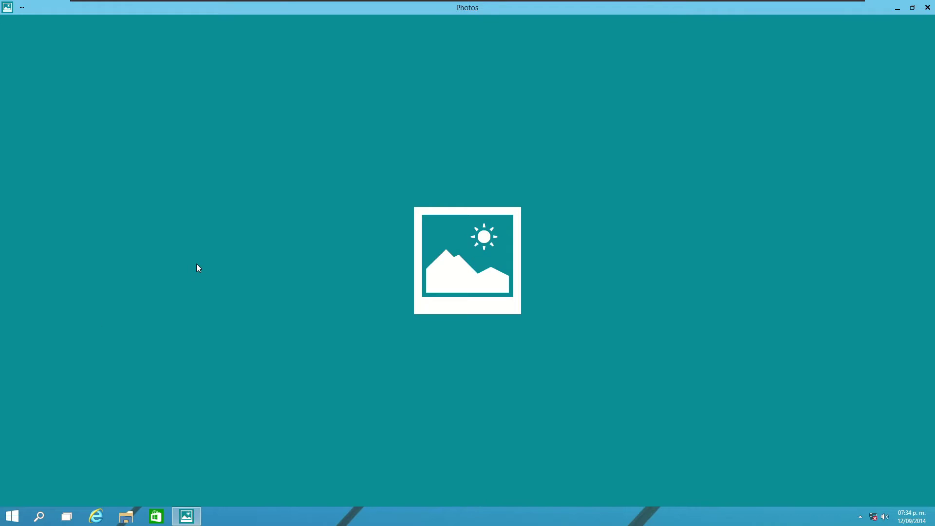
pyautogui.click(927, 7)
# Return to the desktop, re-enable the Start menu instead of the Start screen, and sign out to apply the change.
pyautogui.press('super')
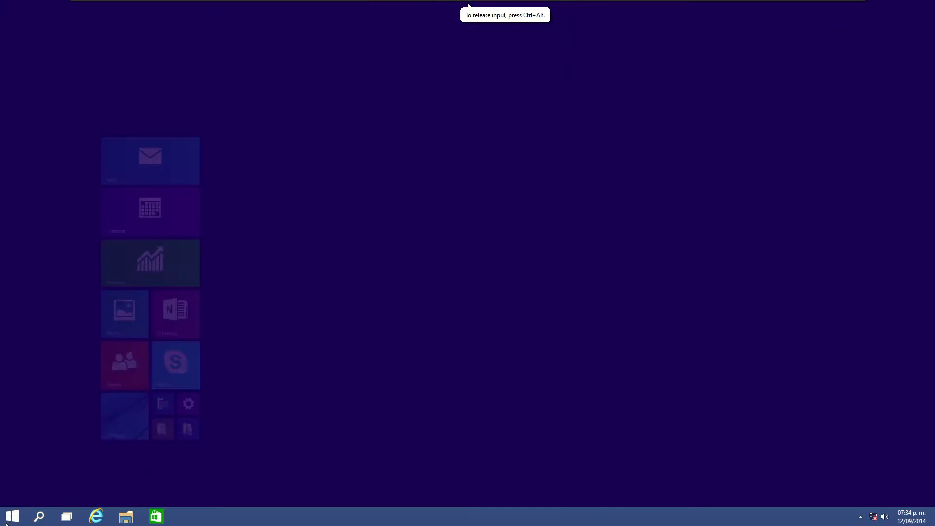
pyautogui.click(86, 449)
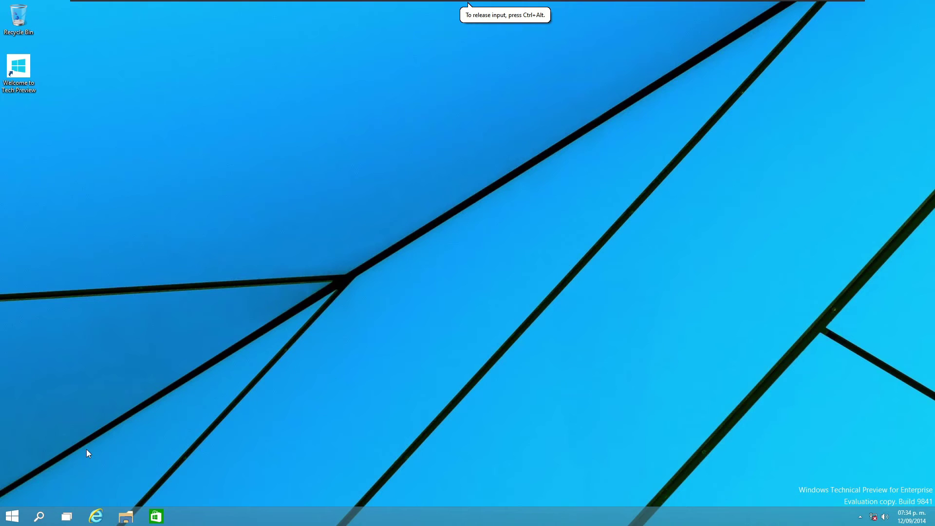
pyautogui.rightClick(243, 524)
pyautogui.click(263, 515)
pyautogui.click(78, 275)
pyautogui.click(181, 491)
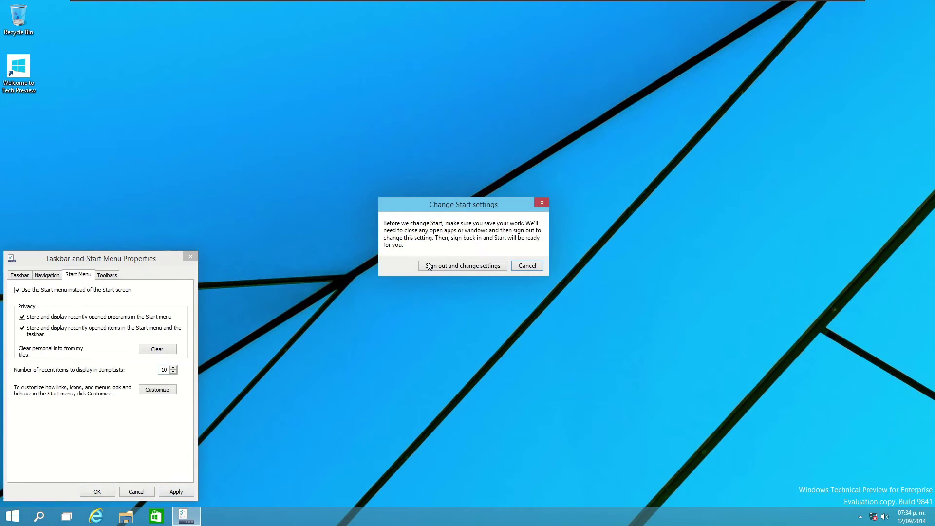
pyautogui.click(460, 264)
pyautogui.click(455, 276)
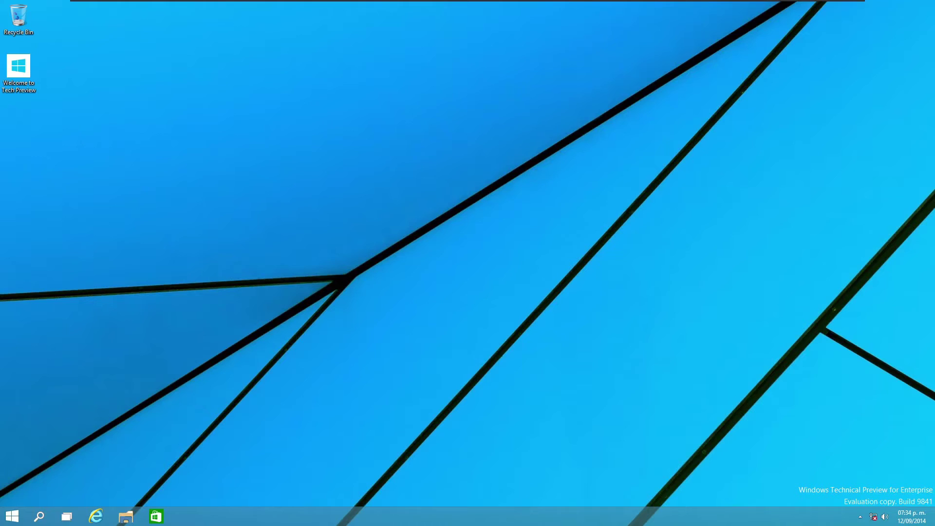
# Open the desktop's Personalization settings, apply the Flowers theme and check the Start menu.
pyautogui.rightClick(319, 339)
pyautogui.click(349, 428)
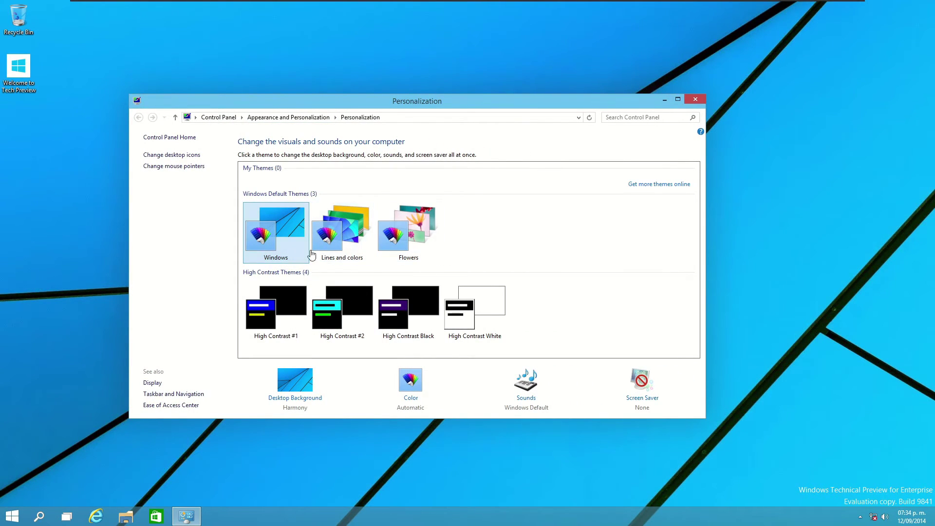
pyautogui.click(420, 239)
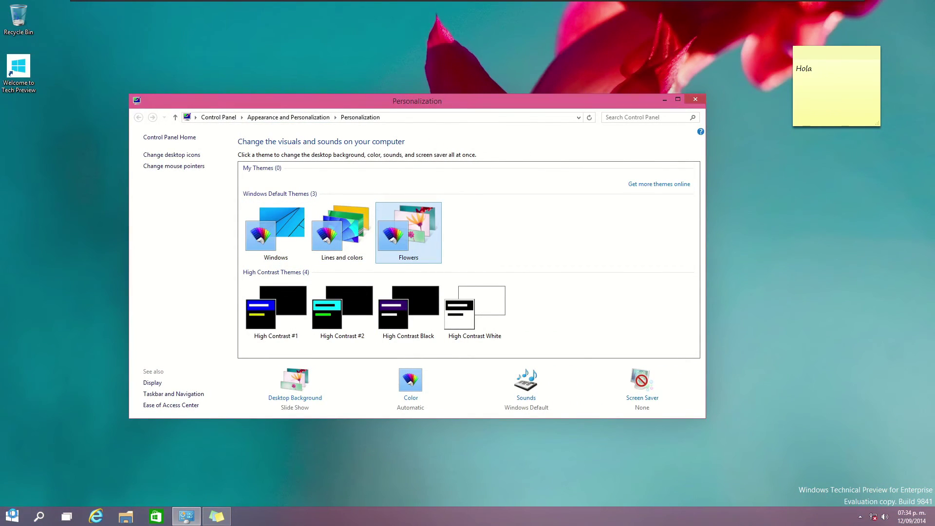
pyautogui.click(12, 517)
# Apply the Lines and colors theme, check the Start menu and reposition the Personalization window.
pyautogui.click(341, 229)
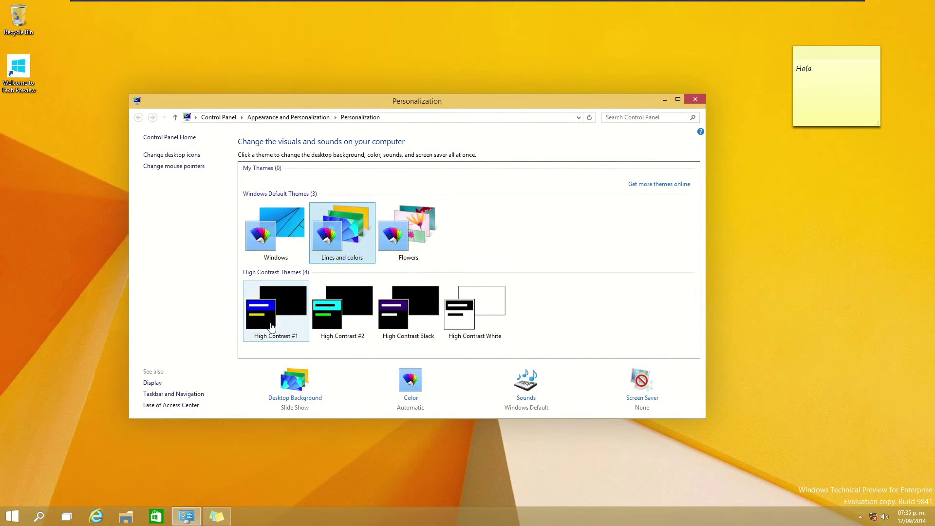
pyautogui.click(7, 519)
pyautogui.click(6, 519)
pyautogui.moveTo(191, 102); pyautogui.dragTo(295, 120)
# Open the Mail app, pull it out of full screen into a window, cancel the Microsoft account prompt and close it.
pyautogui.press('super')
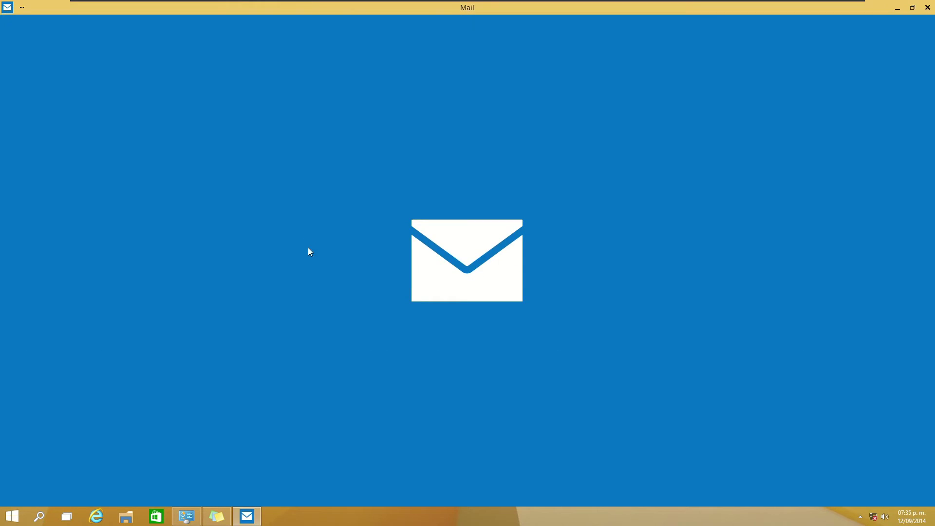
pyautogui.moveTo(378, 10); pyautogui.dragTo(379, 44)
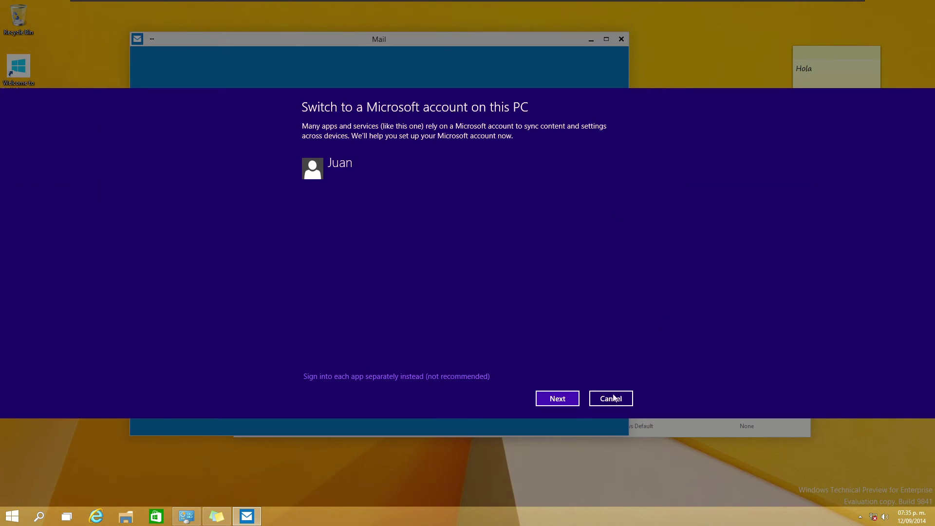
pyautogui.click(611, 398)
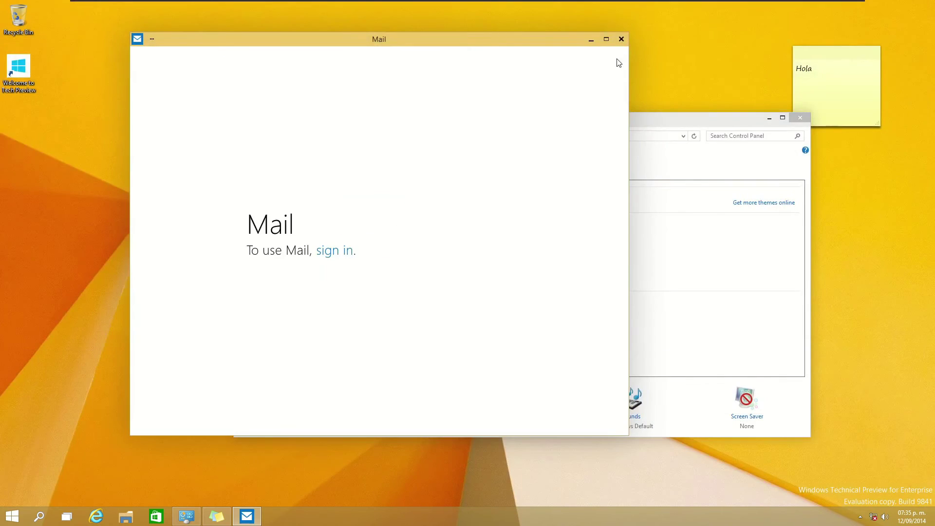
pyautogui.click(621, 39)
# Apply the default Windows theme and close the Personalization window.
pyautogui.click(388, 254)
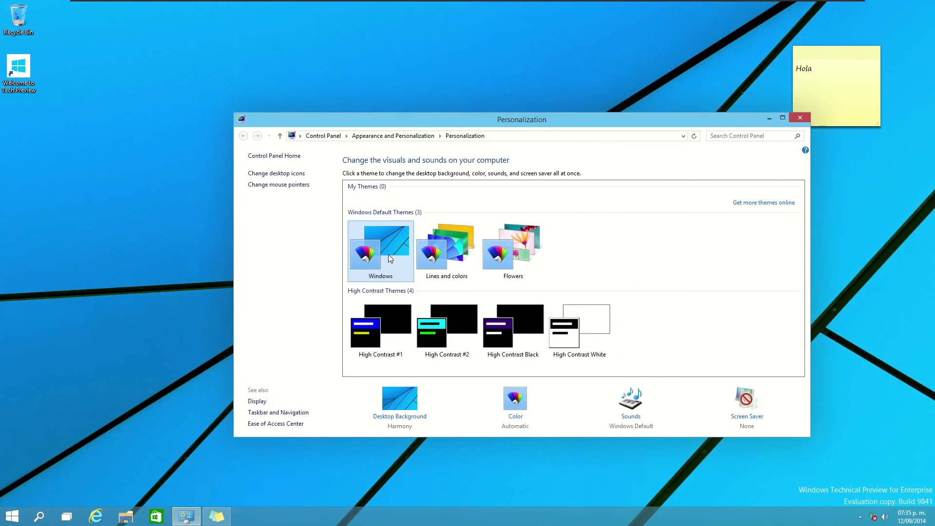
pyautogui.moveTo(653, 121); pyautogui.dragTo(527, 112)
pyautogui.click(675, 109)
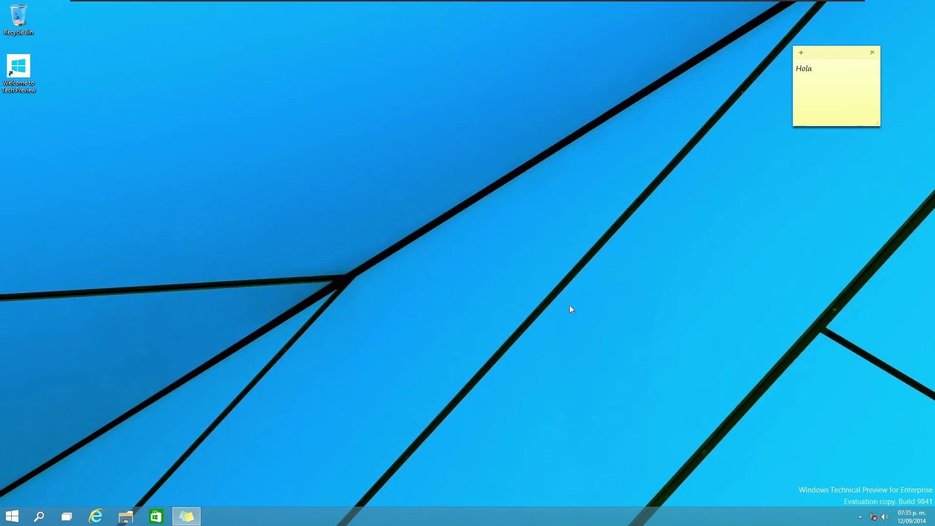
# View the Start menu, dismiss it, and open Internet Explorer and close it.
pyautogui.press('super')
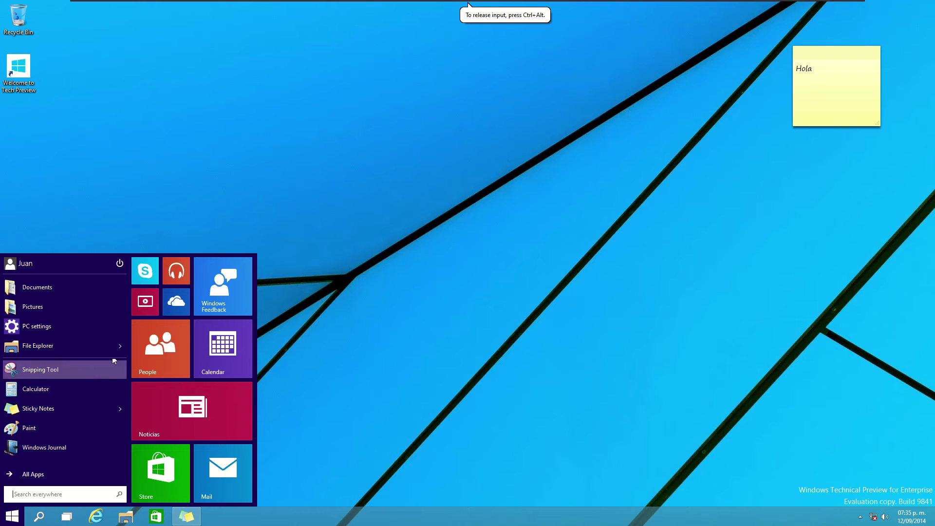
pyautogui.click(334, 267)
pyautogui.click(96, 516)
pyautogui.click(662, 123)
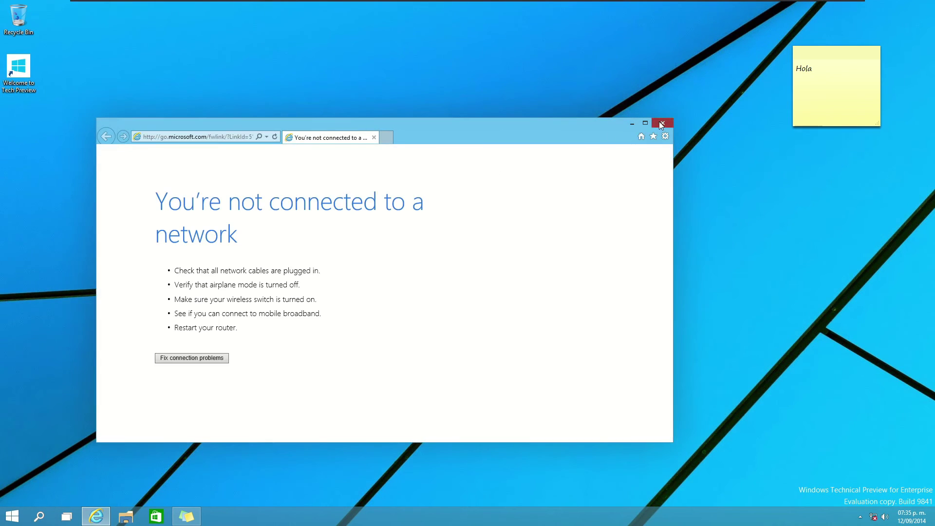
# Delete the Hola sticky note and confirm the deletion.
pyautogui.click(872, 52)
pyautogui.click(867, 94)
# View the clock's calendar and the volume control, and dismiss the Windows Update notice.
pyautogui.click(911, 516)
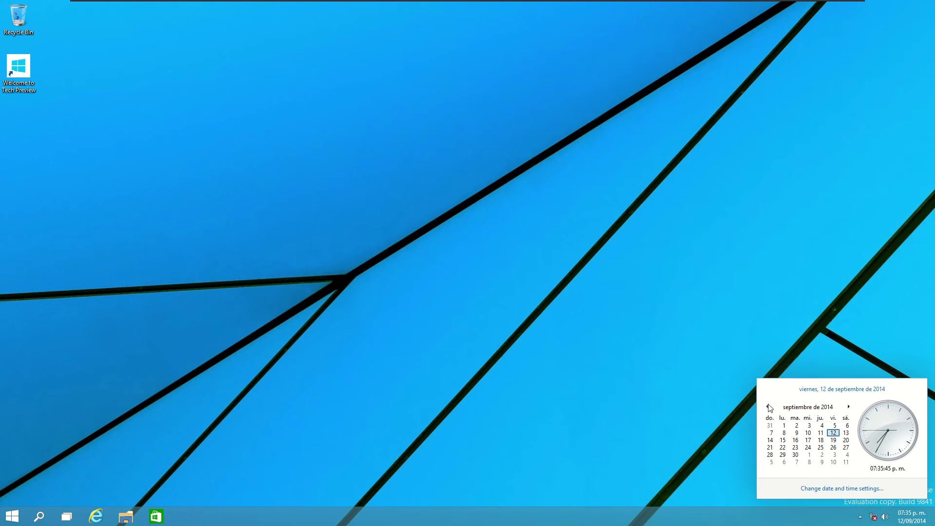
pyautogui.click(679, 387)
pyautogui.click(884, 516)
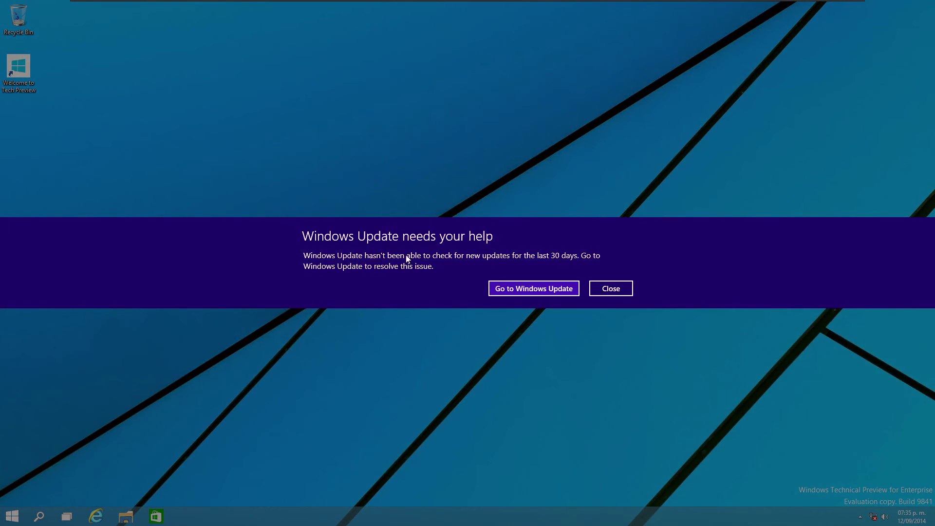
pyautogui.click(617, 292)
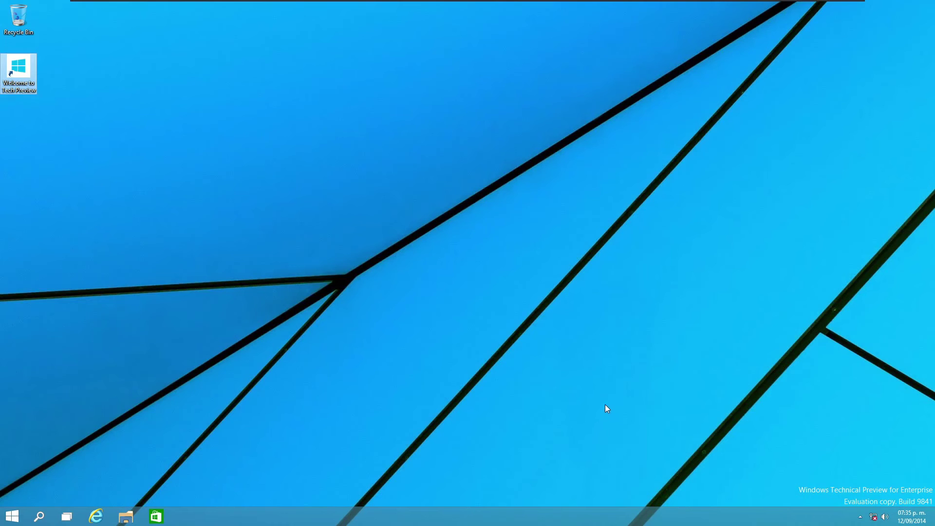
# Open File Explorer, move its window, view This PC and return to the Home view.
pyautogui.click(11, 516)
pyautogui.click(126, 516)
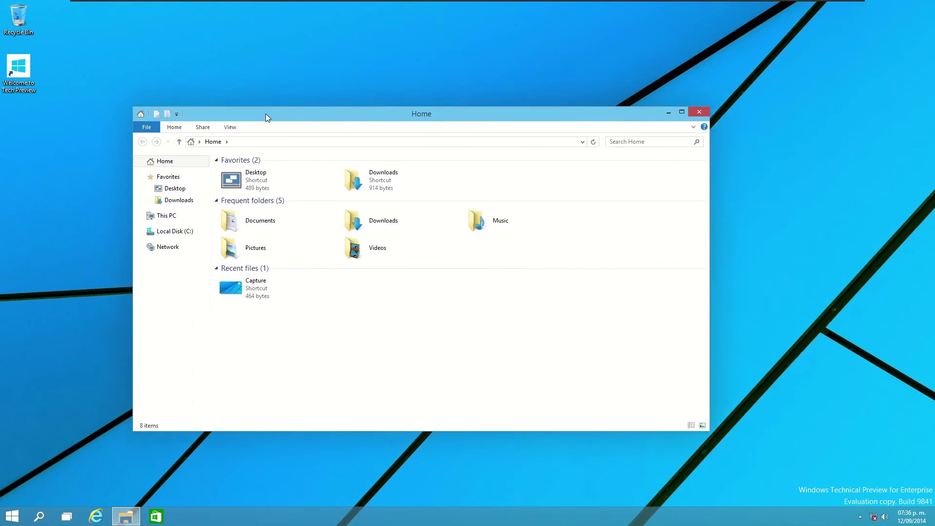
pyautogui.moveTo(265, 113); pyautogui.dragTo(337, 117)
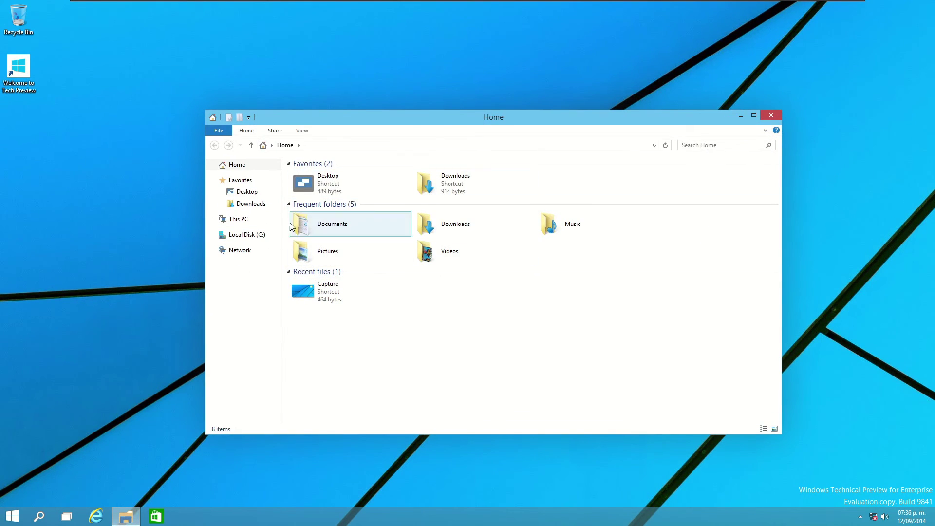
pyautogui.click(238, 219)
pyautogui.click(237, 164)
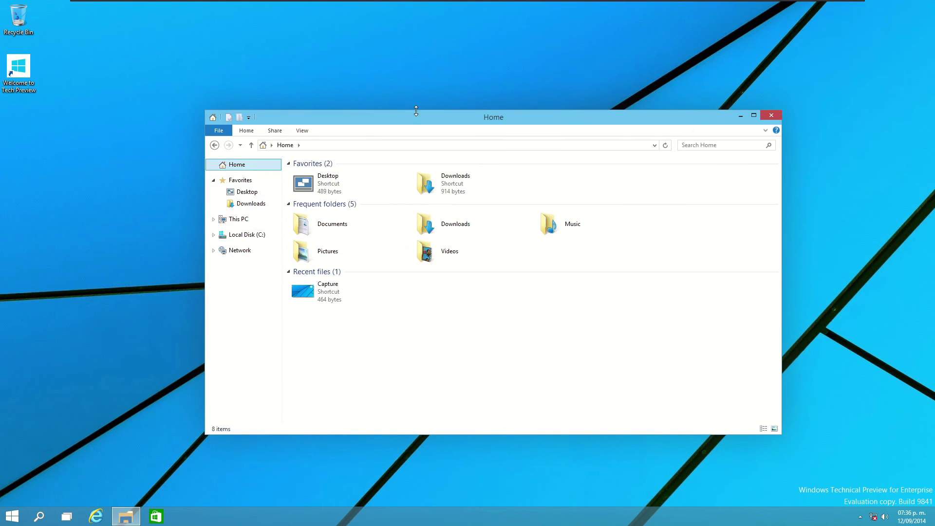
# Reposition the File Explorer window, examine its Help options and ribbon commands, and close it.
pyautogui.moveTo(418, 116); pyautogui.dragTo(339, 125)
pyautogui.click(168, 139)
pyautogui.click(143, 141)
pyautogui.moveTo(205, 242)
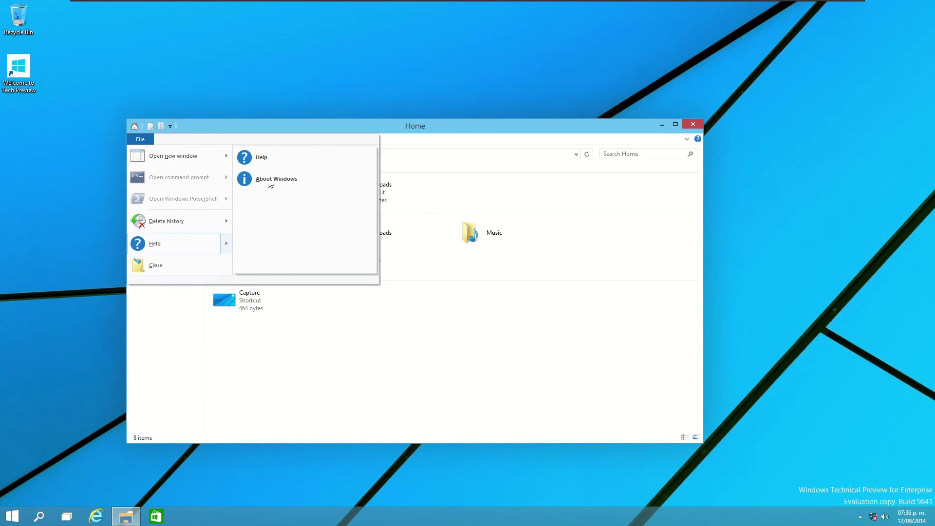
pyautogui.click(258, 179)
pyautogui.click(218, 203)
pyautogui.click(172, 140)
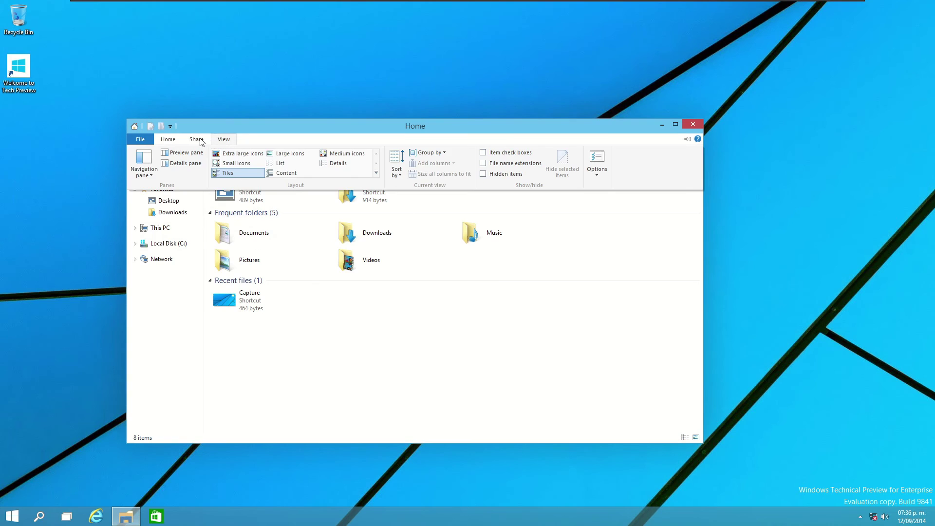
pyautogui.click(697, 128)
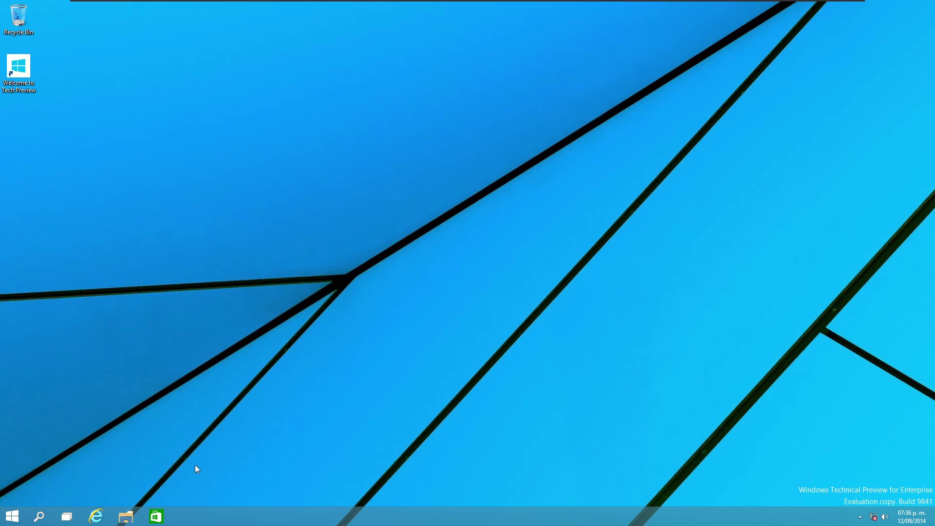
# View the All Apps list, run winver to read the Windows version details, and close the About Windows dialog.
pyautogui.click(11, 516)
pyautogui.click(64, 471)
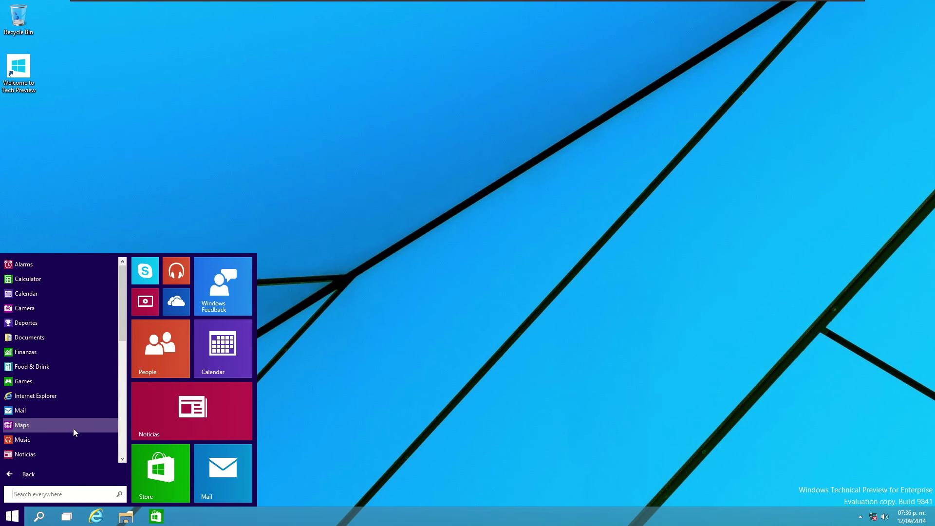
pyautogui.write('winver')
pyautogui.click(41, 272)
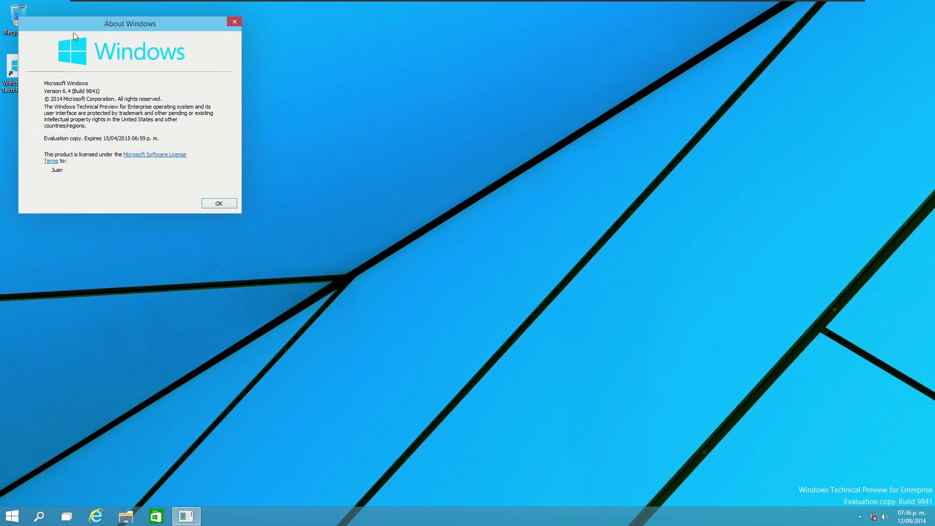
pyautogui.click(312, 265)
# Launch Command Prompt with cmd, move its window toward the middle of the desktop, and close it.
pyautogui.press('super')
pyautogui.write('cmd')
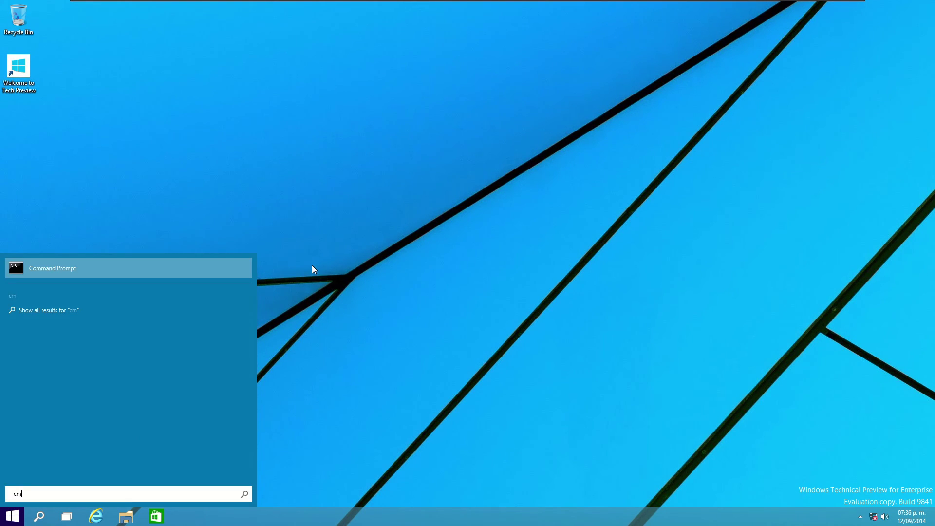
pyautogui.press('Return')
pyautogui.moveTo(248, 64); pyautogui.dragTo(366, 137)
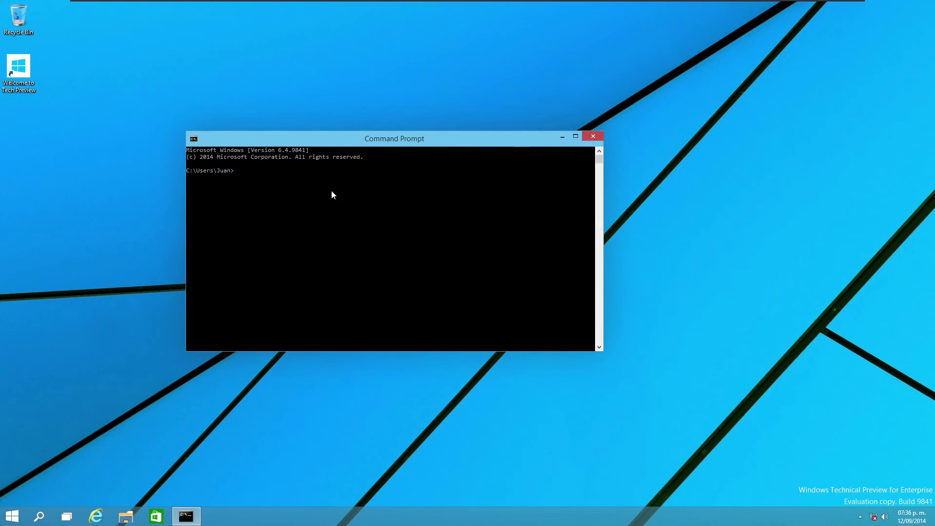
pyautogui.click(592, 137)
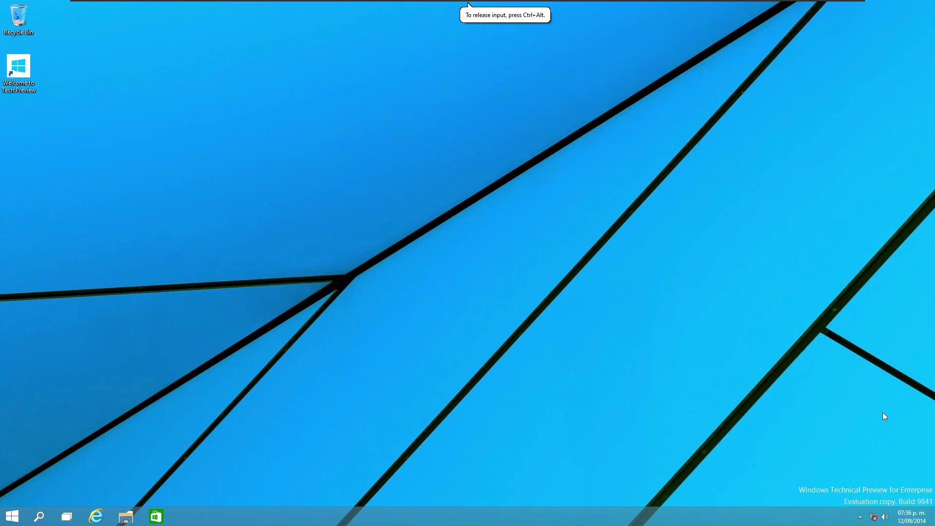
# View the Start menu's power options, and open and close the Music app.
pyautogui.click(12, 516)
pyautogui.click(118, 263)
pyautogui.click(140, 319)
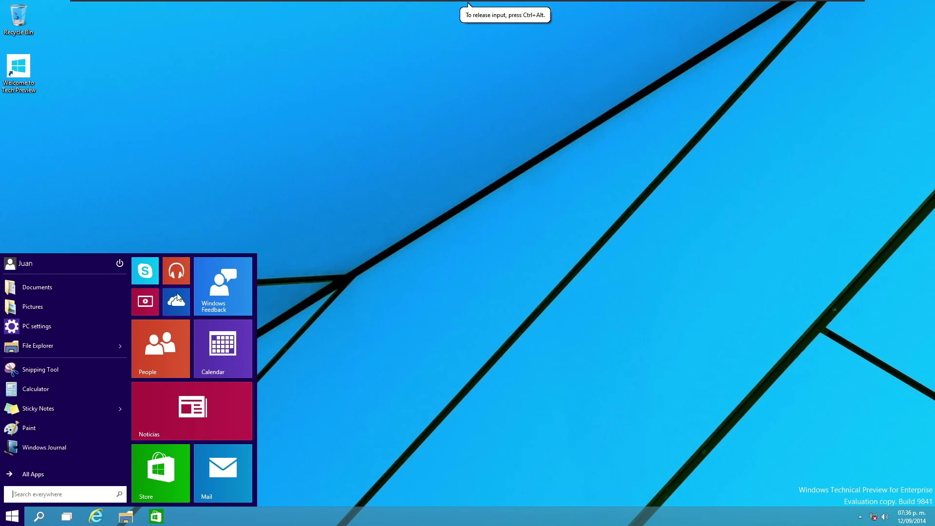
pyautogui.click(174, 271)
pyautogui.click(927, 8)
# Open the Calendar app, decline switching to a Microsoft account, and close the app.
pyautogui.click(12, 516)
pyautogui.click(218, 359)
pyautogui.click(609, 397)
pyautogui.hotkey('alt', 'F4')
# Open the Mail app, cancel the Microsoft account setup, and close the app.
pyautogui.press('super')
pyautogui.click(218, 471)
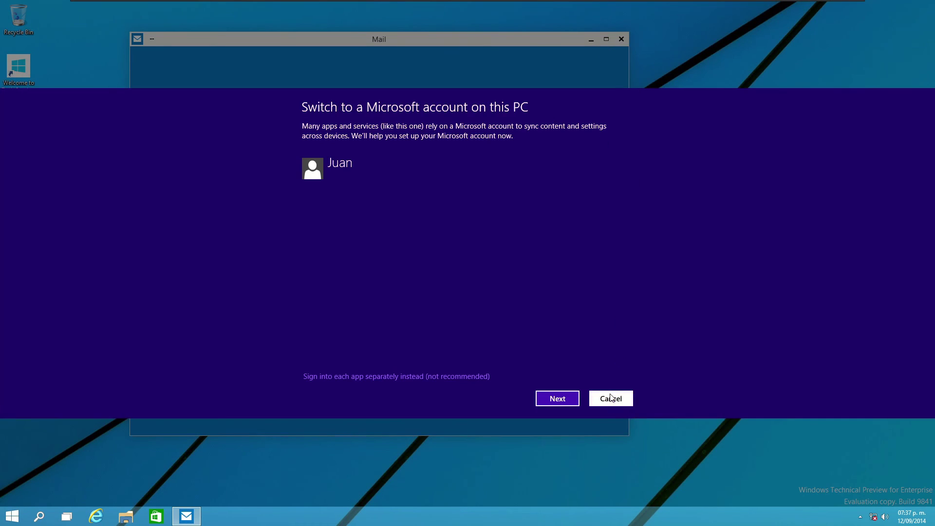
pyautogui.click(611, 399)
pyautogui.hotkey('alt', 'F4')
# Open the People app, cancel its Microsoft account request, and close the app.
pyautogui.press('super')
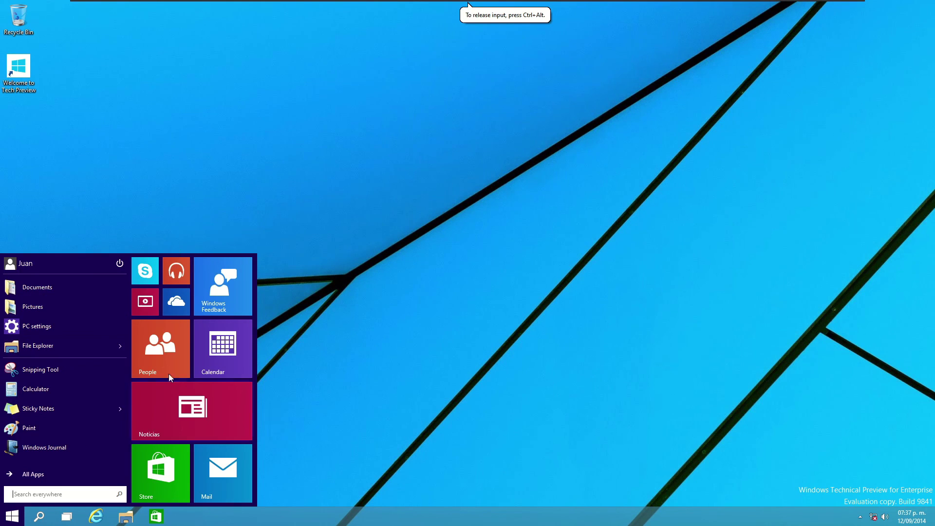
pyautogui.click(151, 355)
pyautogui.click(621, 395)
pyautogui.click(931, 9)
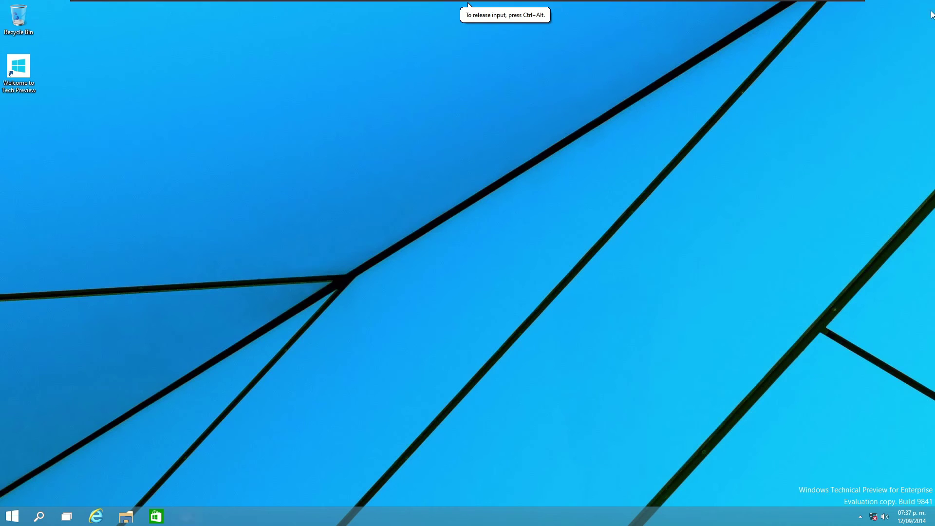
# View the volume control and dismiss it.
pyautogui.press('super')
pyautogui.press('super')
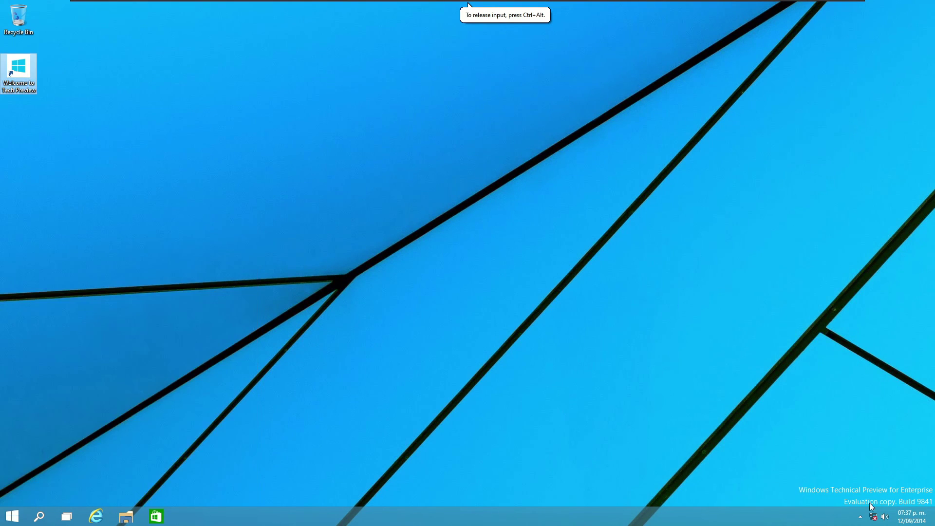
pyautogui.click(884, 516)
pyautogui.click(97, 320)
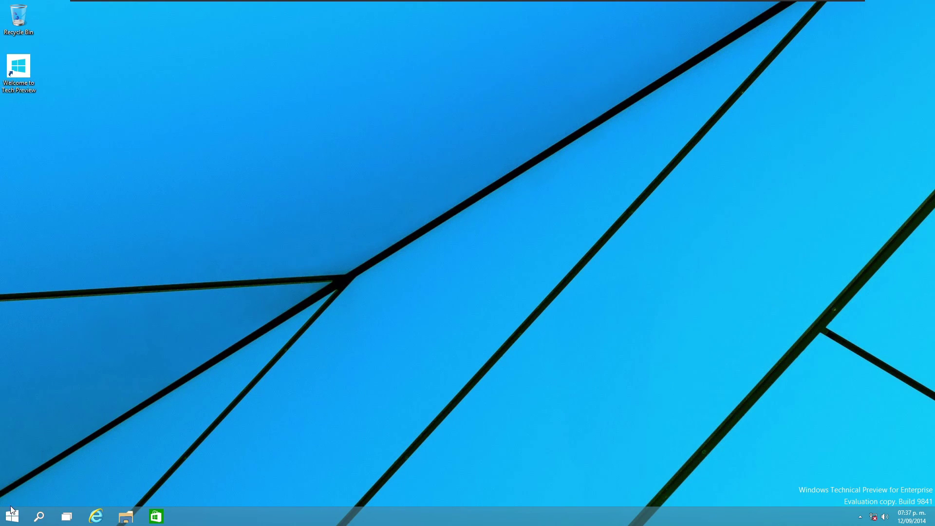
# Open the power options in the Start menu.
pyautogui.click(12, 516)
pyautogui.click(96, 265)
pyautogui.press('Escape')
pyautogui.click(119, 262)
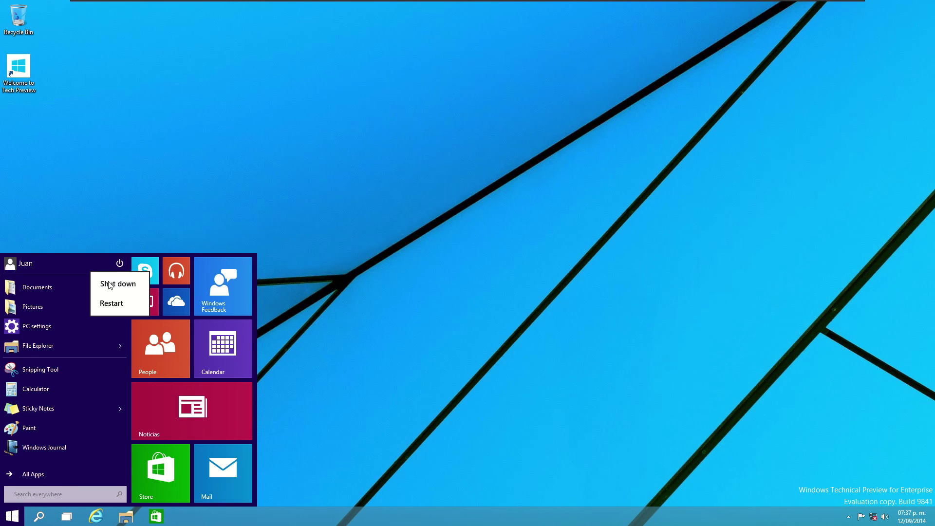